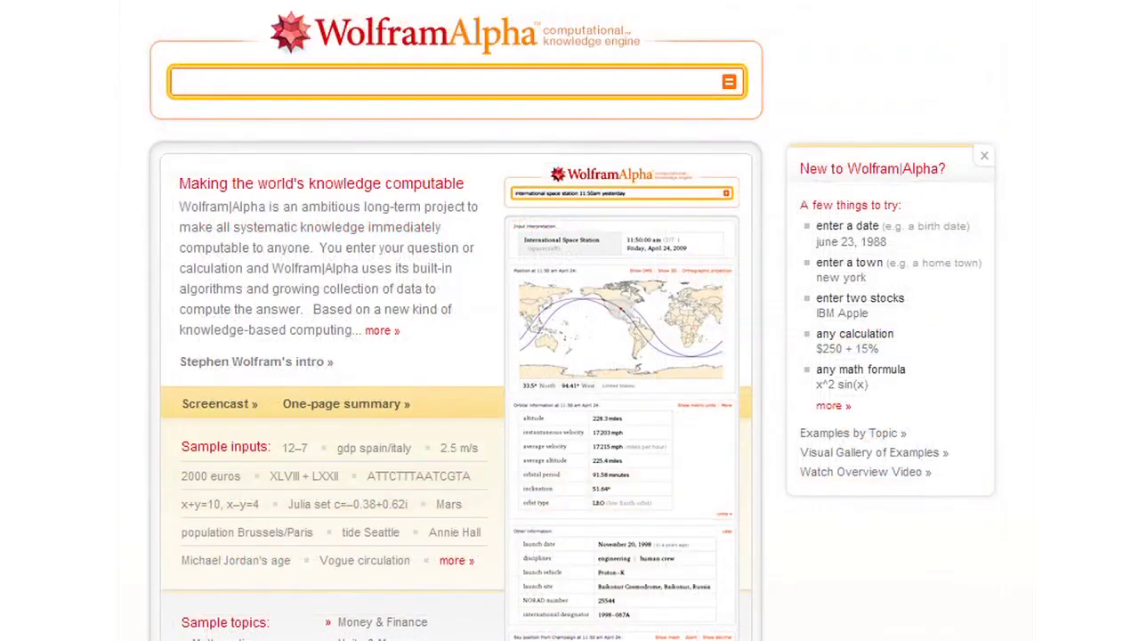
Compute "2+2", then evaluate the indefinite integral with the query "integrate x^2 sin^3 x dx".
text(2+2)
key(Return)
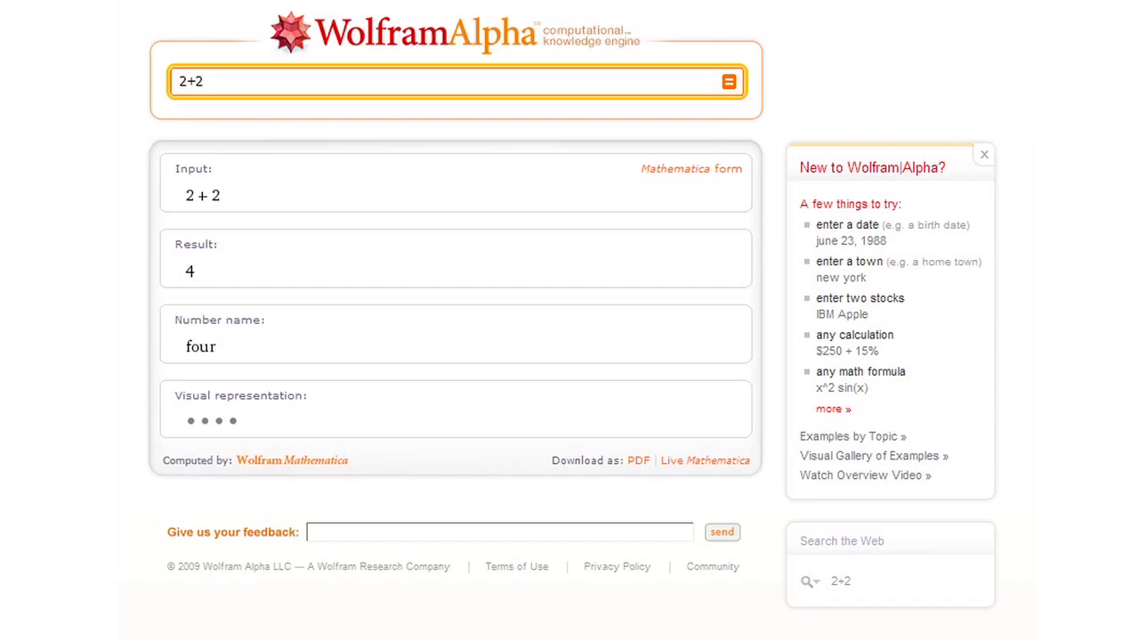
key(ctrl+a)
text(integrate)
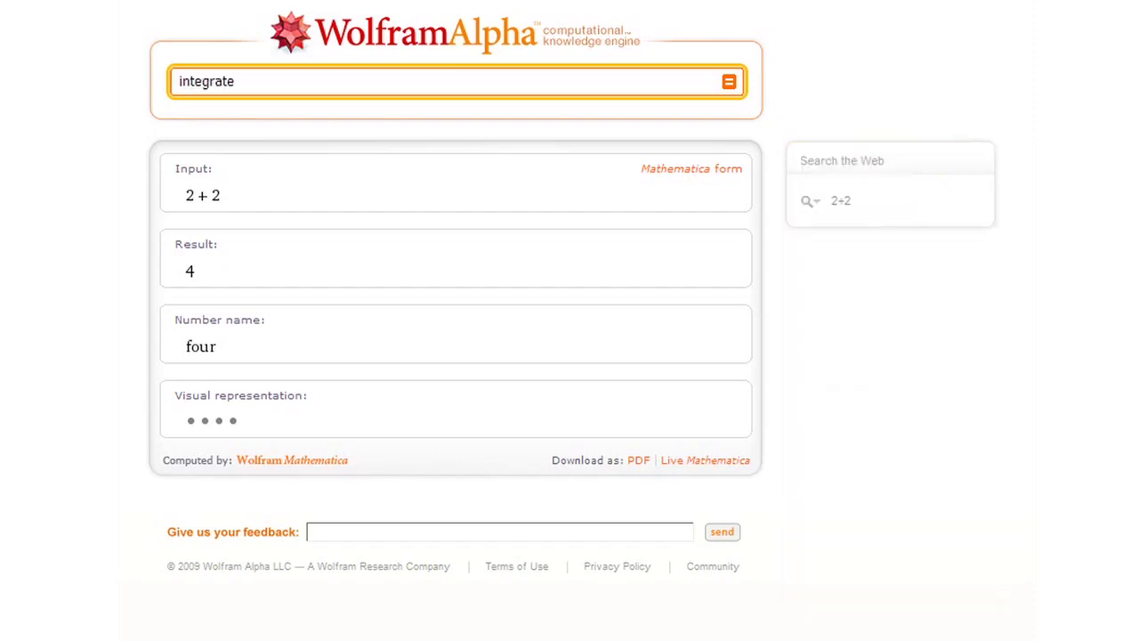
text( x^2 sin^3 x dx)
key(Return)
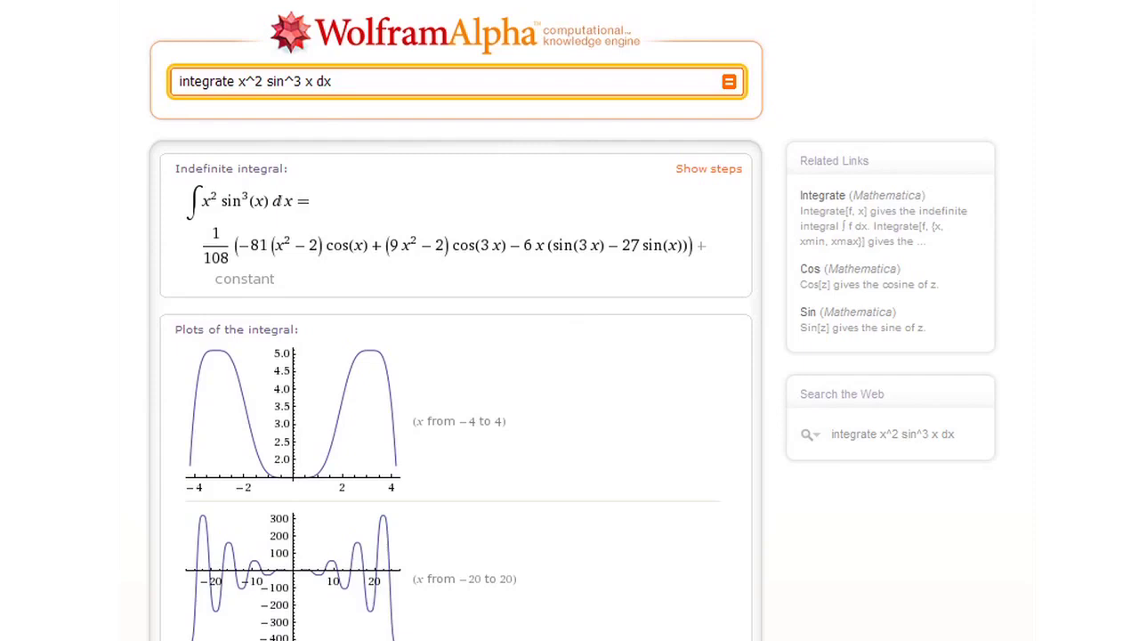
Look up France's GDP with the query "gdp france" and again with the full question "what is the gdp of france?".
key(ctrl+a)
text(gdp france)
key(Return)
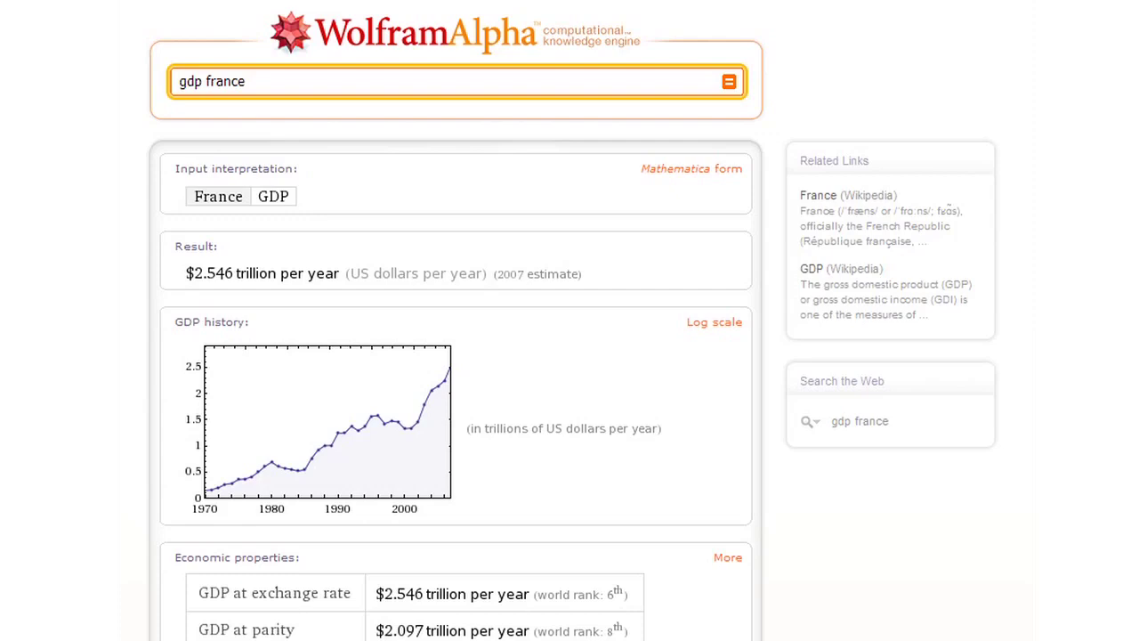
key(ctrl+a)
text(what is the gdp of france?)
key(Return)
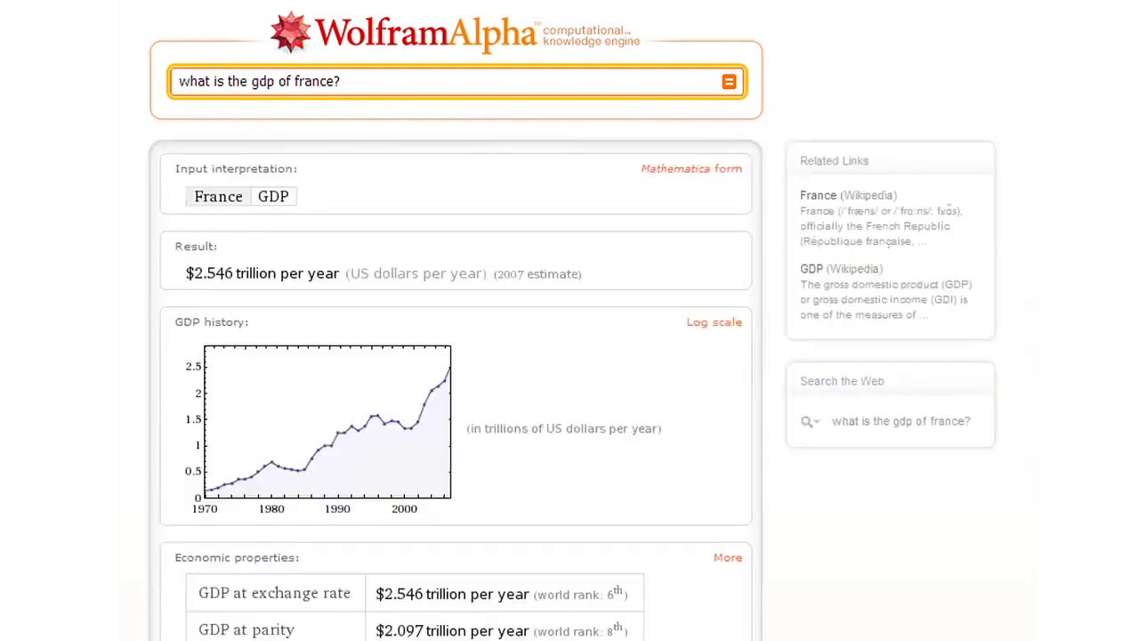
Compute the ratio of the two countries' GDPs with the query "what is the gdp of france / italy".
key(ctrl+a)
text(what is the gdp of france / italy)
key(Return)
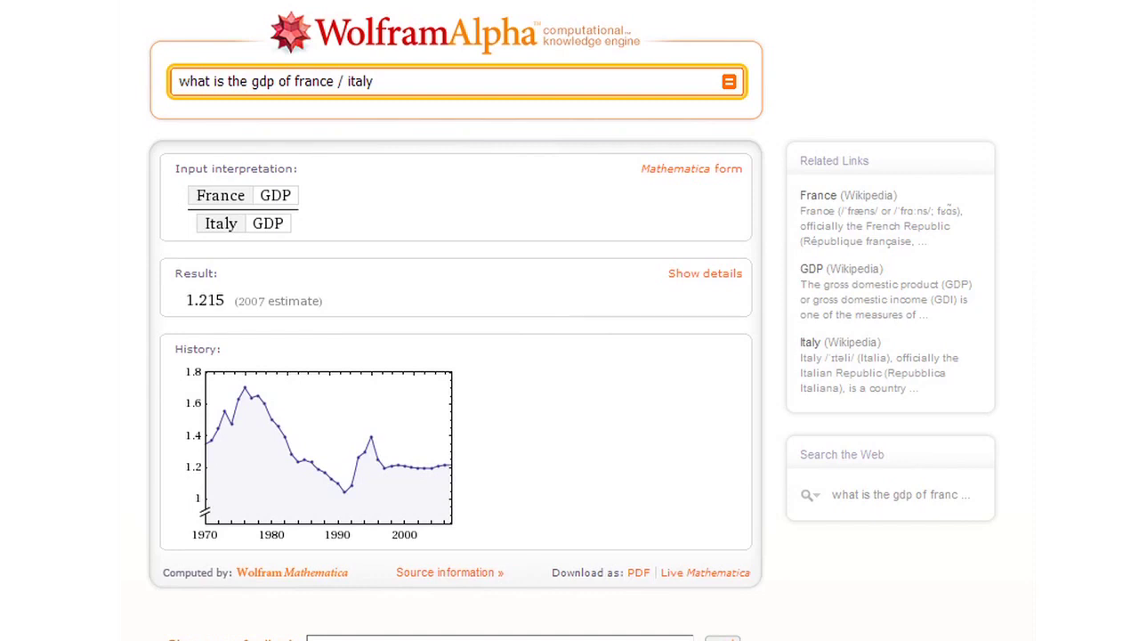
Look up the number of internet users across the continent with the query "internet users in europe".
key(ctrl+a)
text(interne)
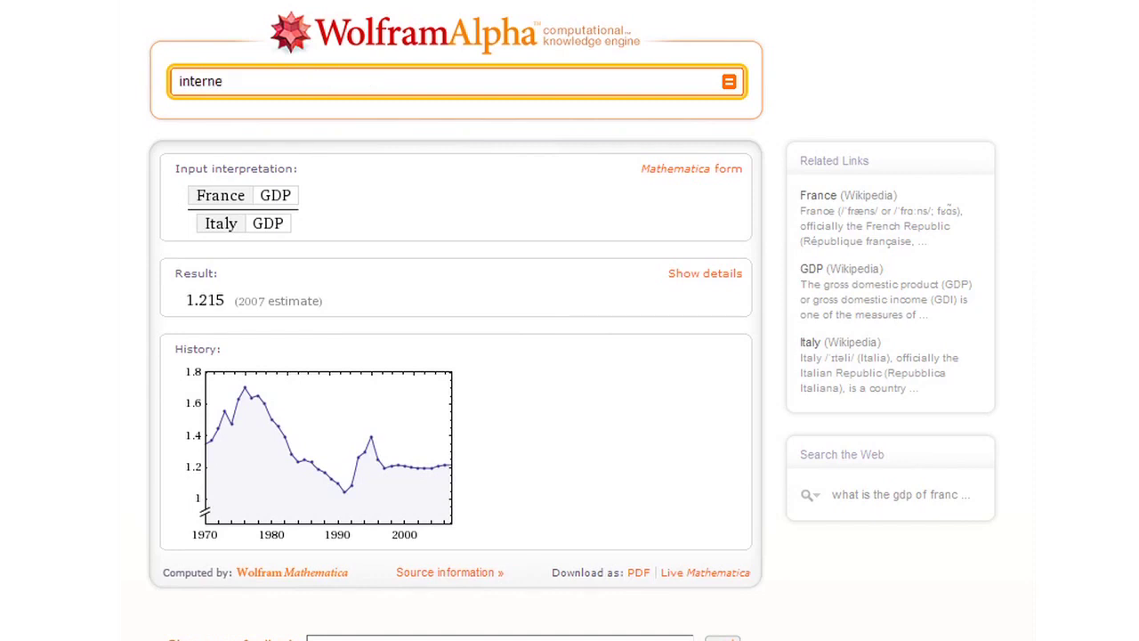
text(t users in europe)
key(Return)
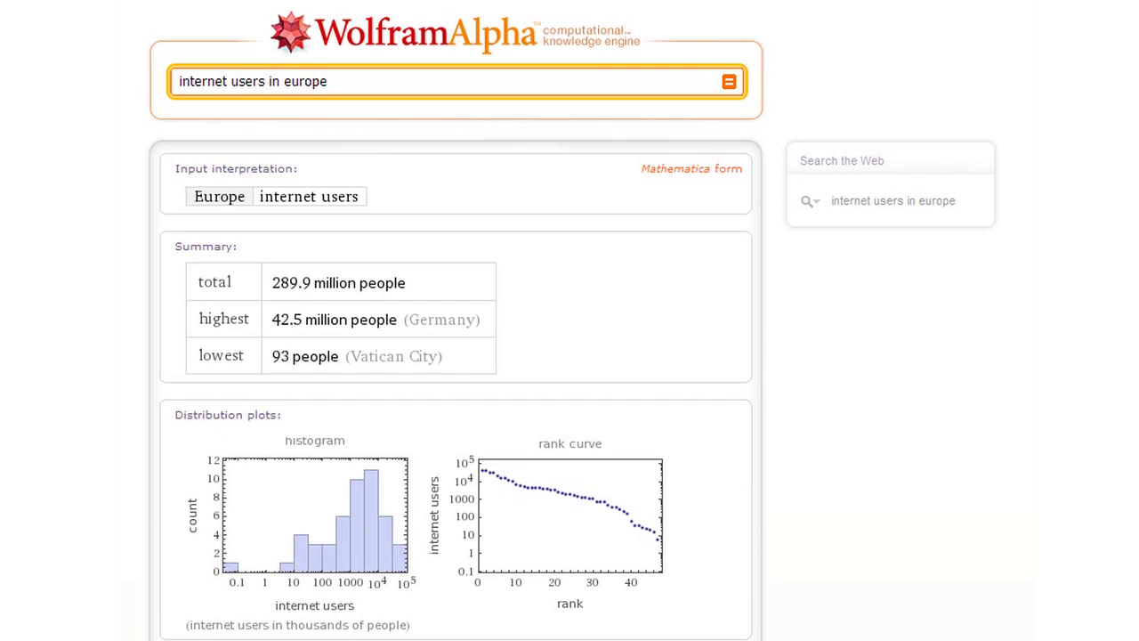
Query "springfield" and view the list of alternative places with that name, keeping the assumed city.
key(ctrl+a)
text(springfield)
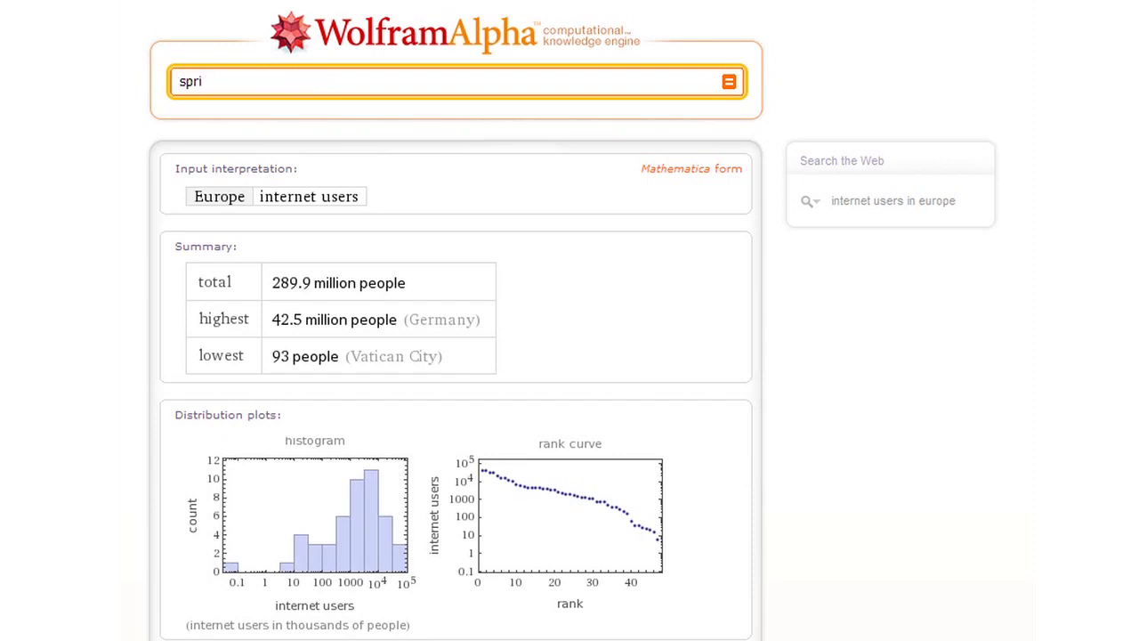
key(Return)
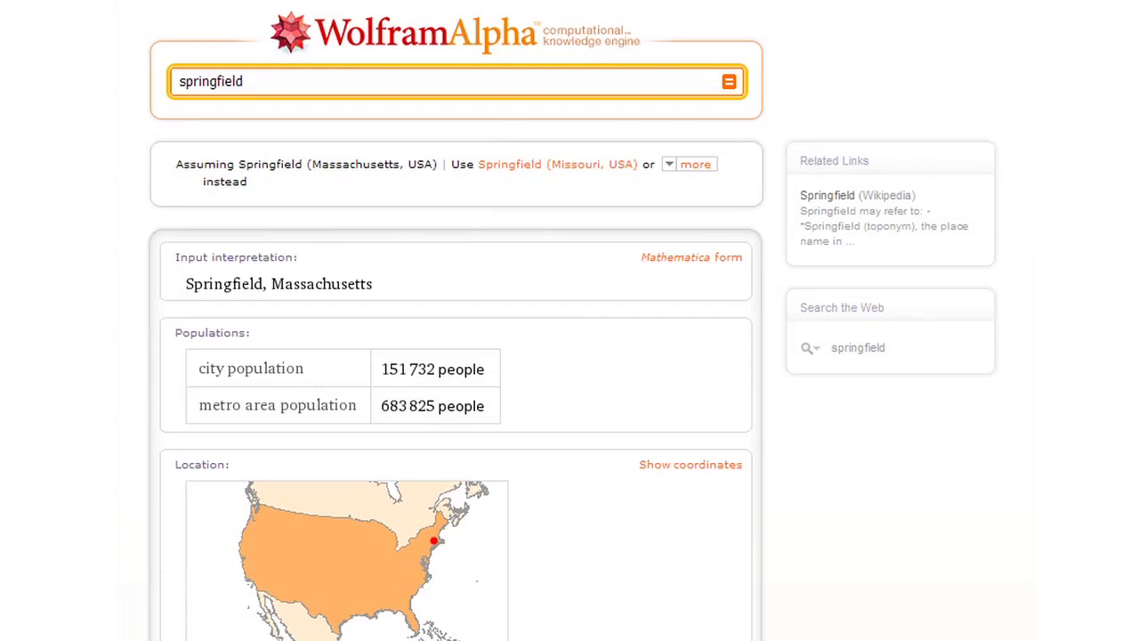
click(702, 166)
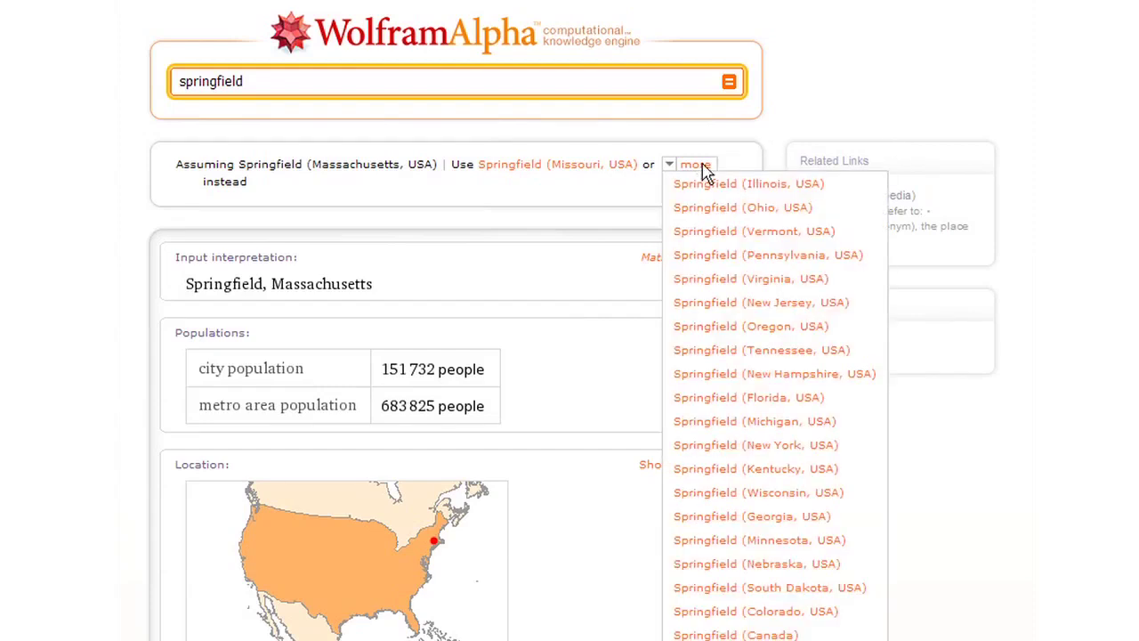
click(703, 169)
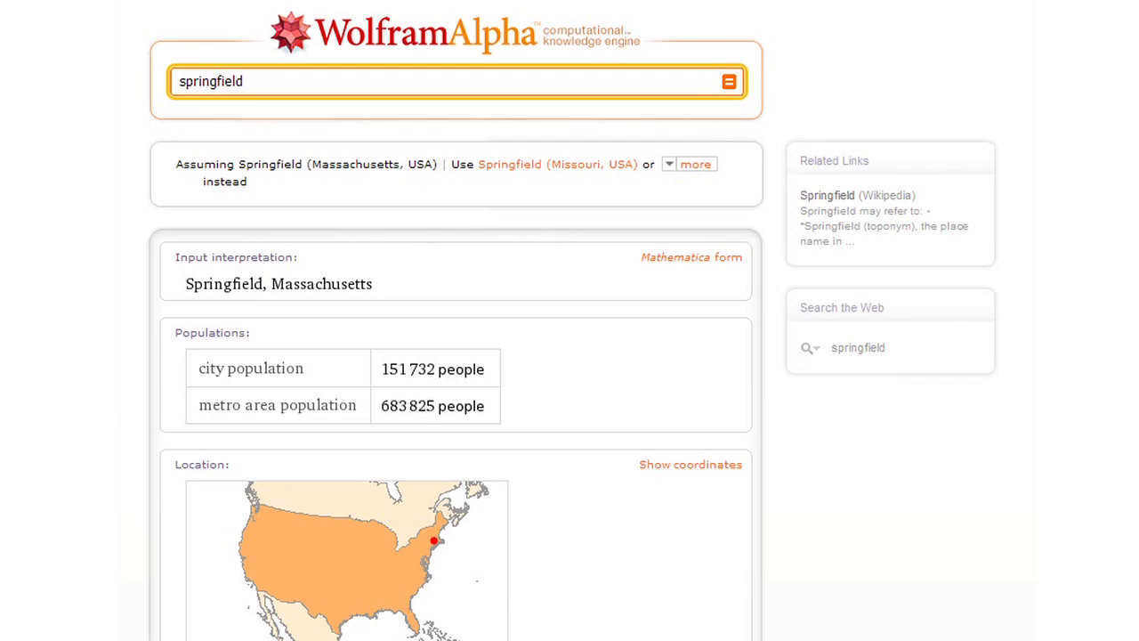
Review the location, time and weather data for Springfield, Massachusetts, and query "weather springfield".
scroll(569, 356, down, 5)
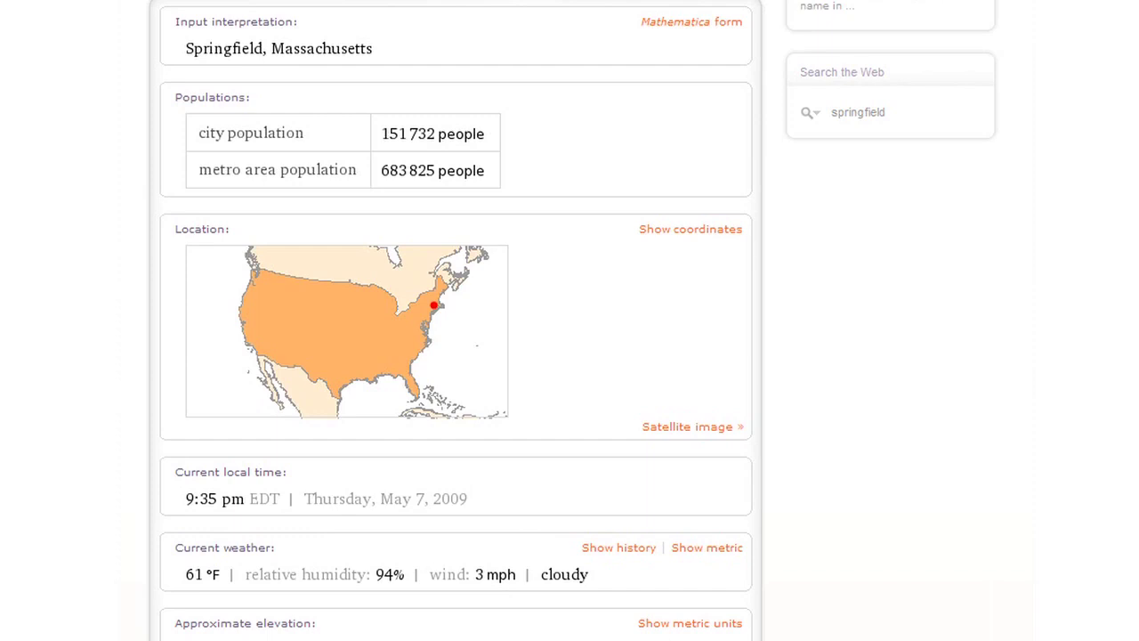
scroll(852, 631, down, 3)
scroll(851, 631, down, 1)
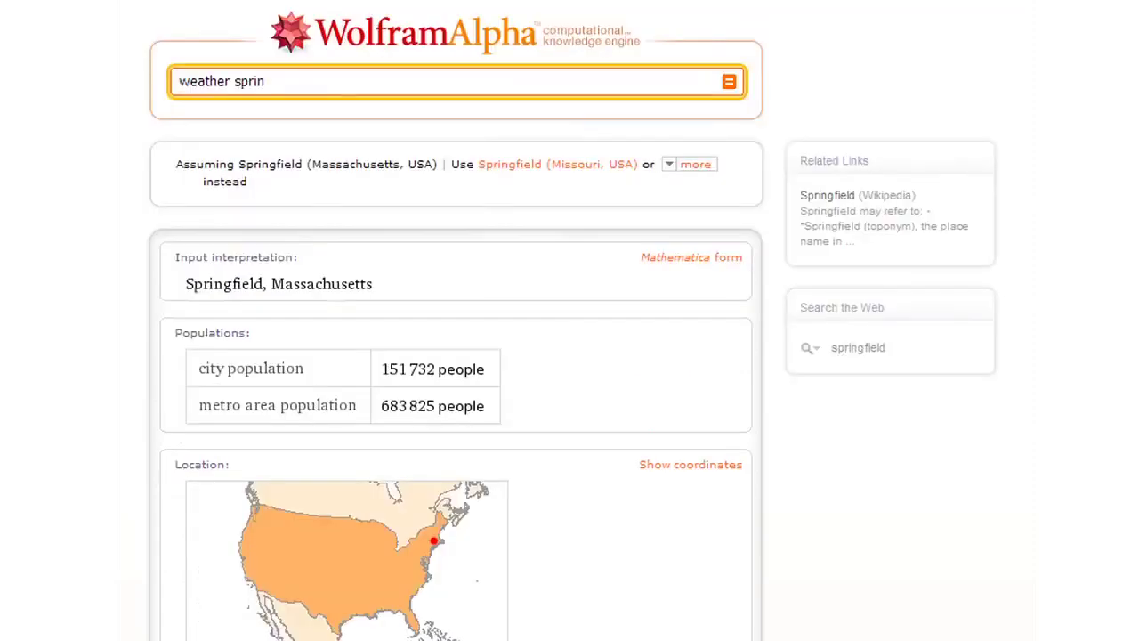
text(gfield)
key(Return)
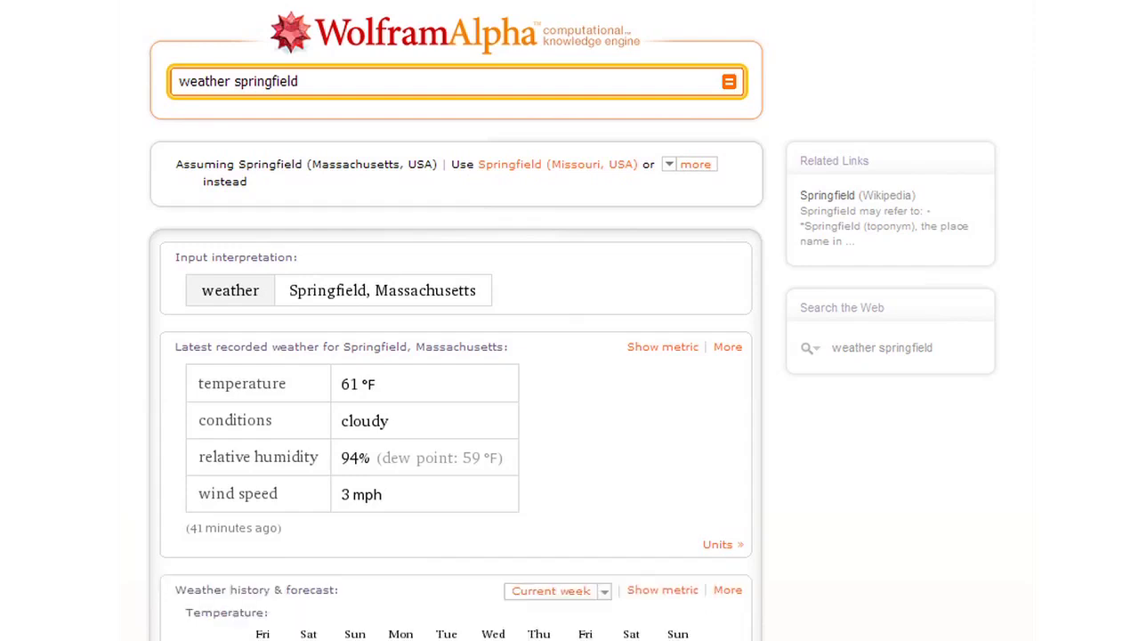
Set the time span of the Springfield weather history and forecast to Last 10 years.
scroll(570, 357, down, 2)
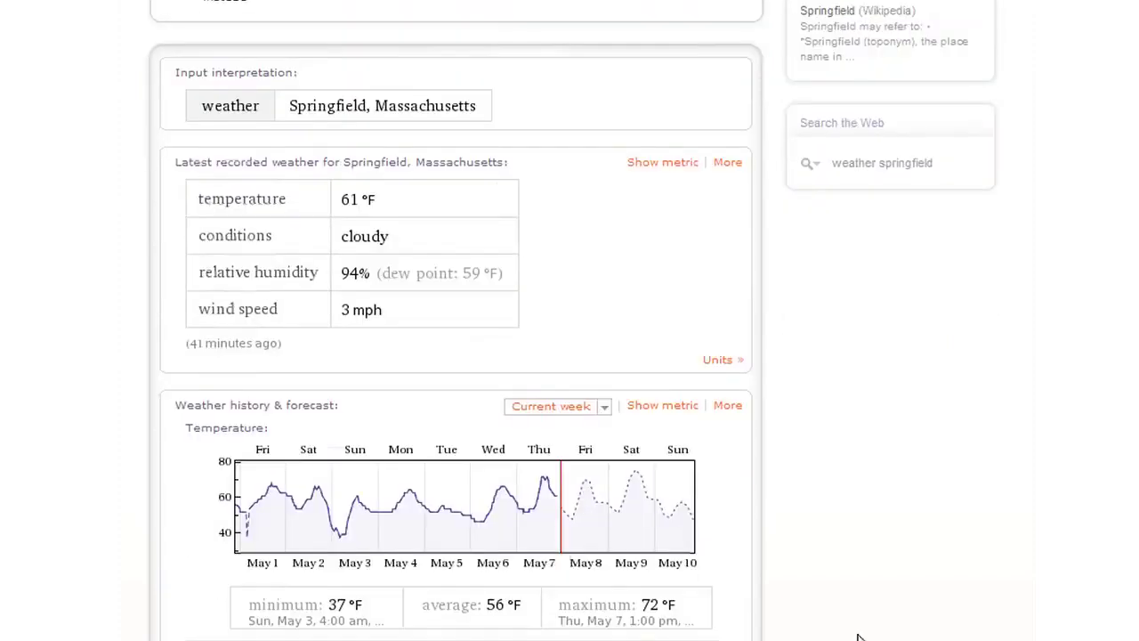
click(535, 406)
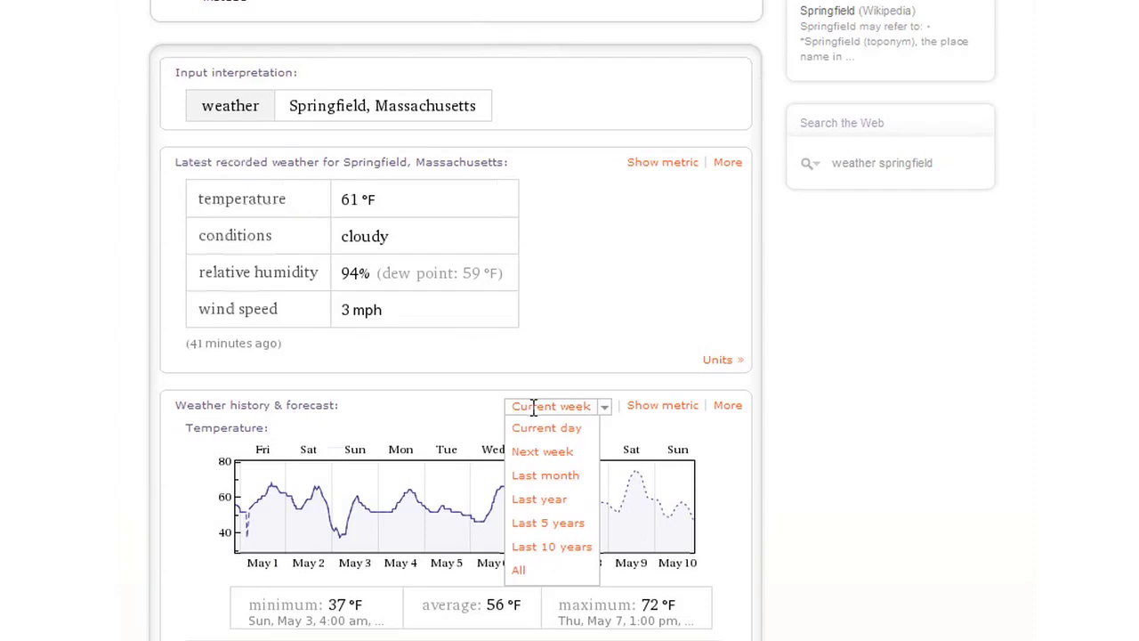
click(539, 548)
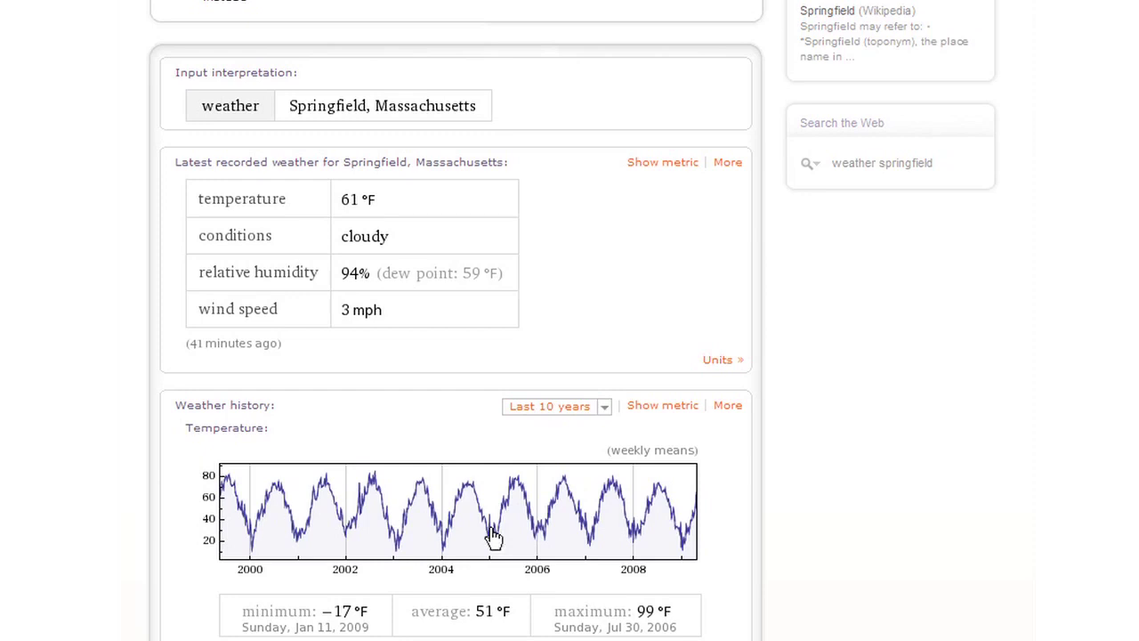
Look up the weather on a specific date with the query "weather springfield 11/6/89".
text(w)
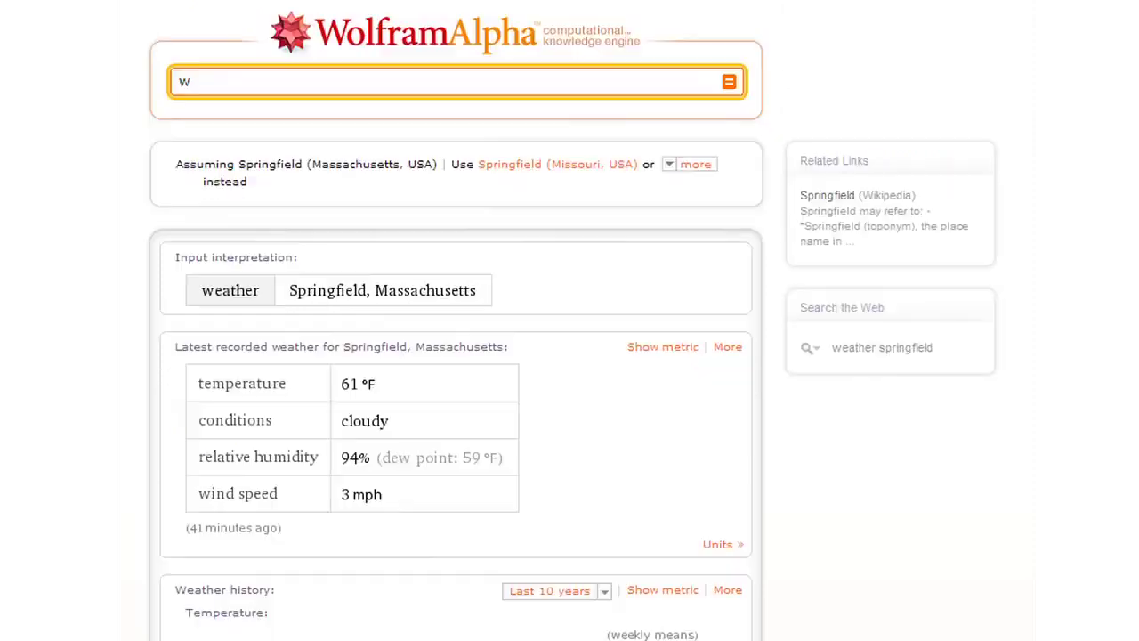
text(eather springfield 11/6/89)
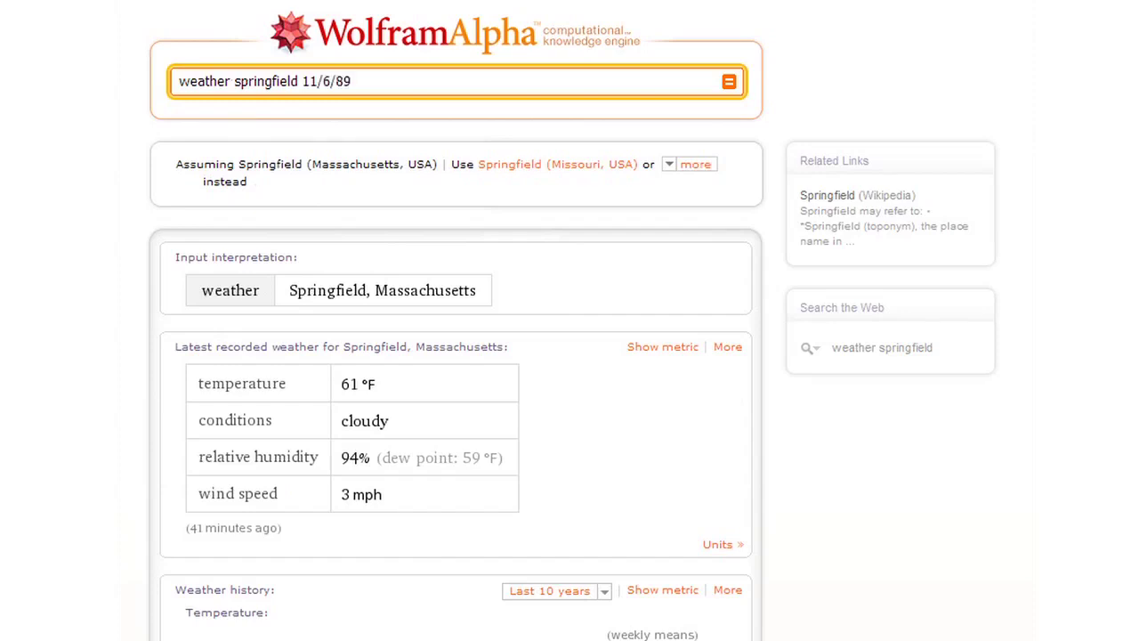
key(Return)
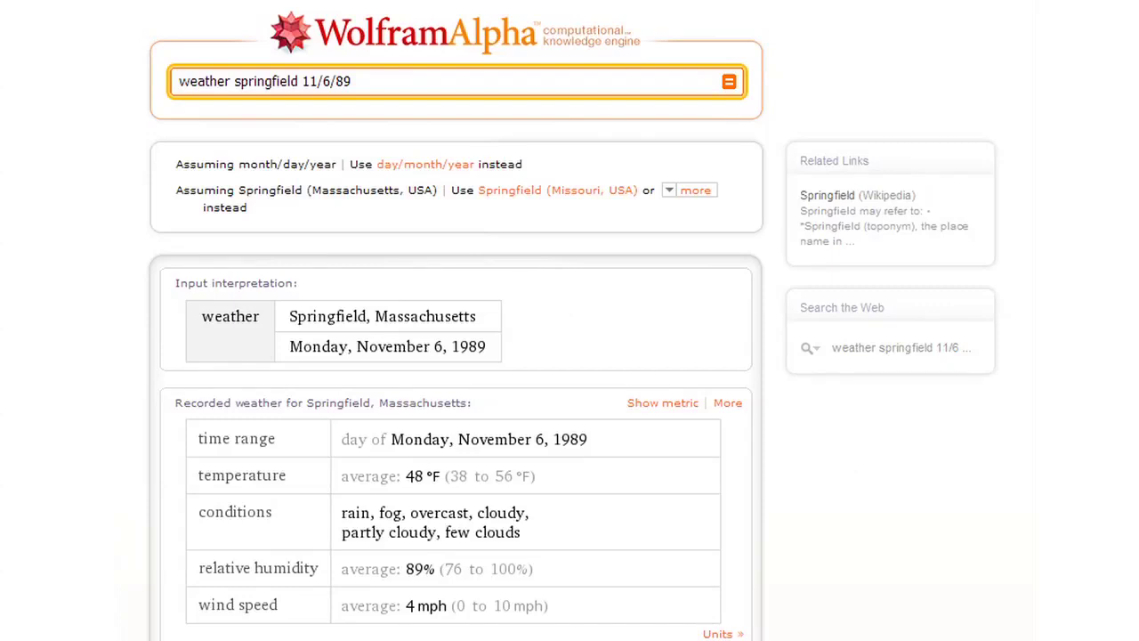
Look up the weather on a baseball player's birth date with the query "weather springfield when david ortiz was born".
key(ctrl+a)
text(weather spri)
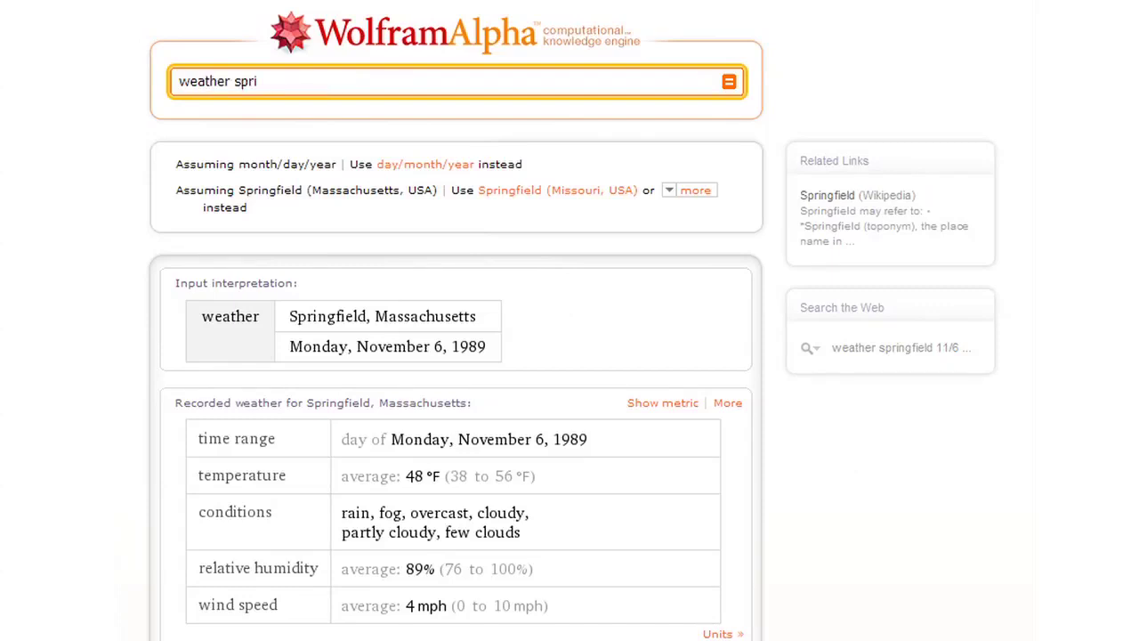
text(ngfield when david ortiz was born)
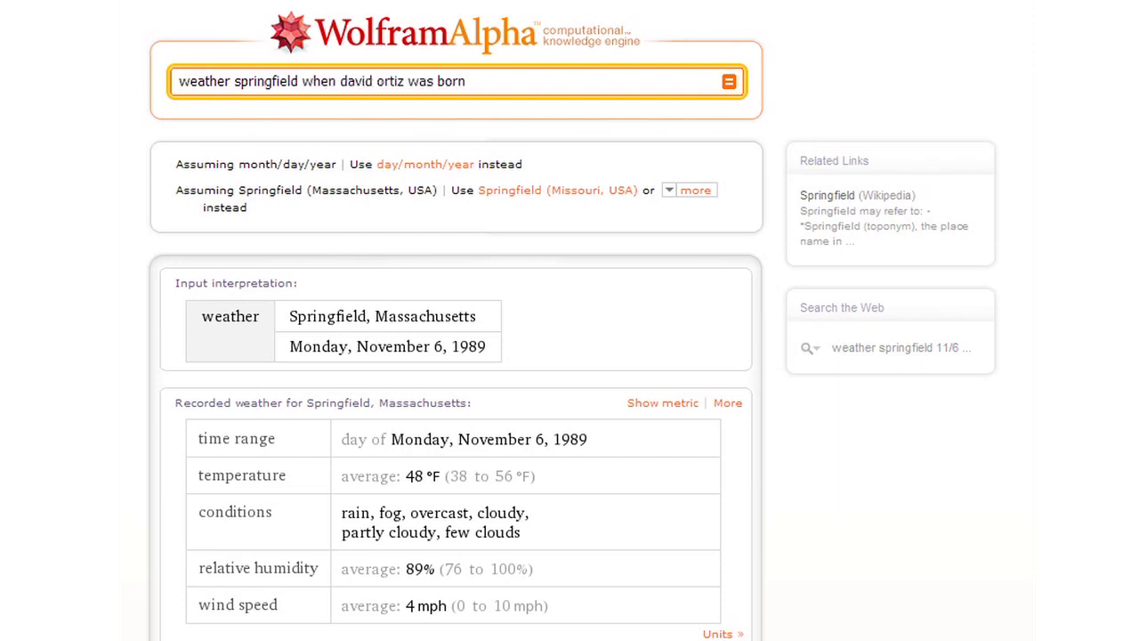
key(Return)
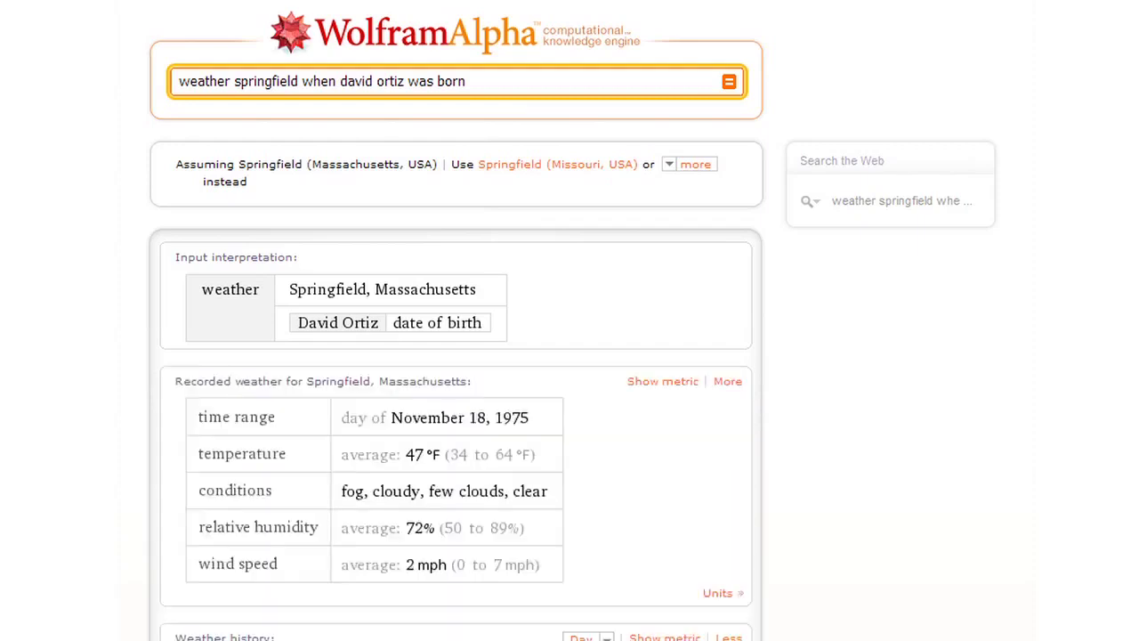
Convert and compare the speed "5 miles/sec", then convert the hourly wage "$17/hr".
key(ctrl+a)
text(5 miles/sec)
key(Return)
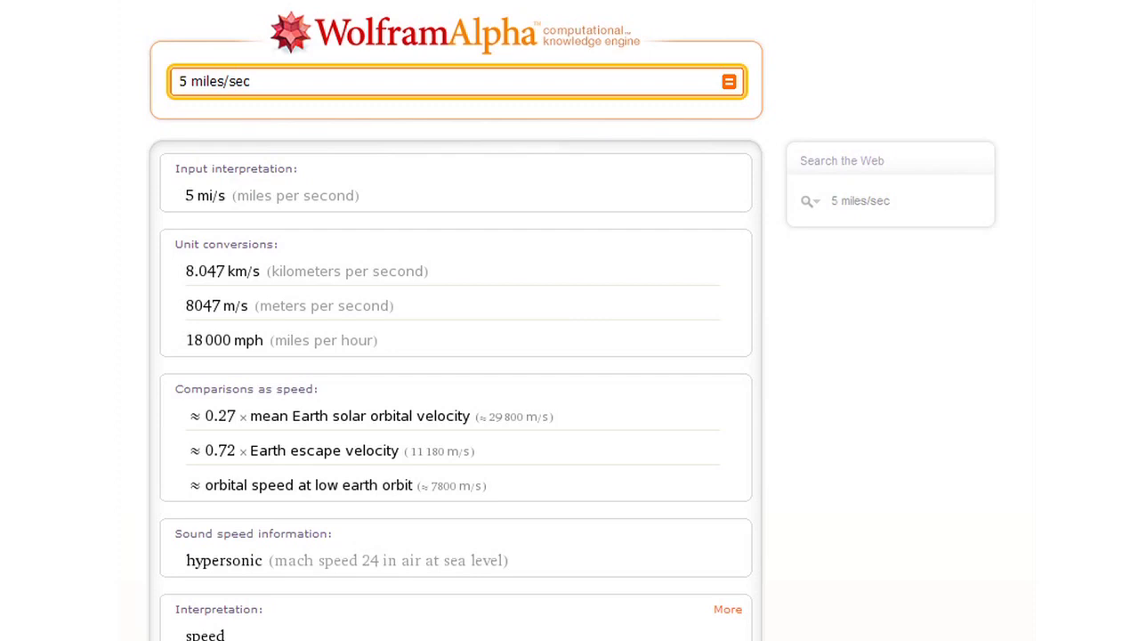
key(ctrl+a)
text($17/hr)
key(Return)
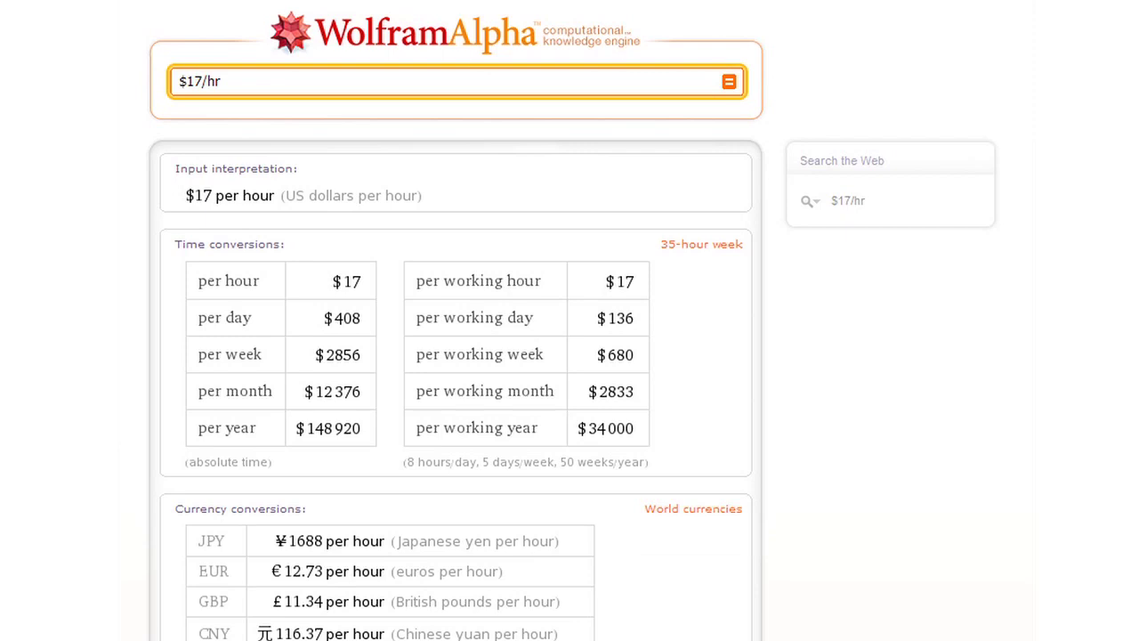
Query the temperature "6000C" and review its unit conversions, comparisons and blackbody information.
key(ctrl+a)
text(6000C)
key(Return)
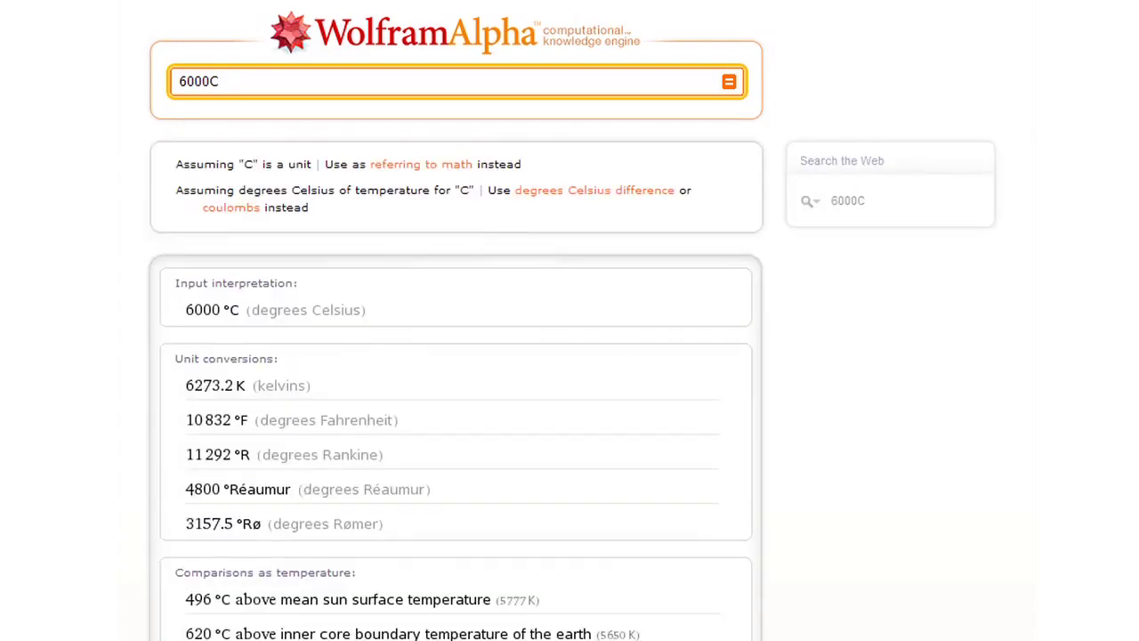
scroll(570, 356, down, 3)
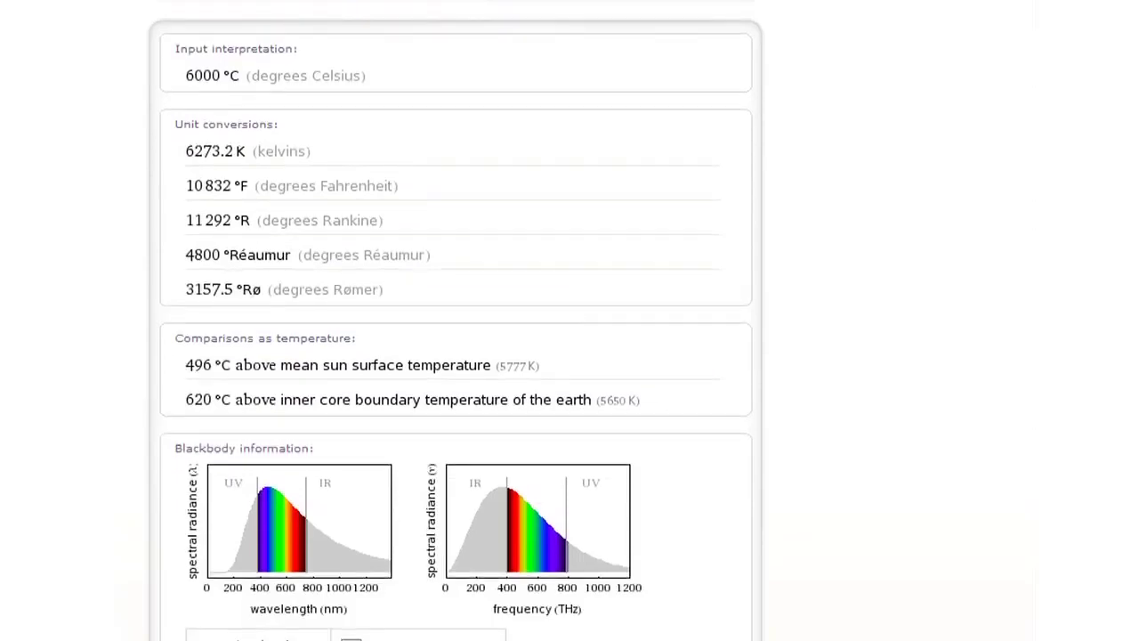
Change the query to "6000 words" and show more entries in the Times section.
key(BackSpace)
key(BackSpace)
text(0 words)
key(Return)
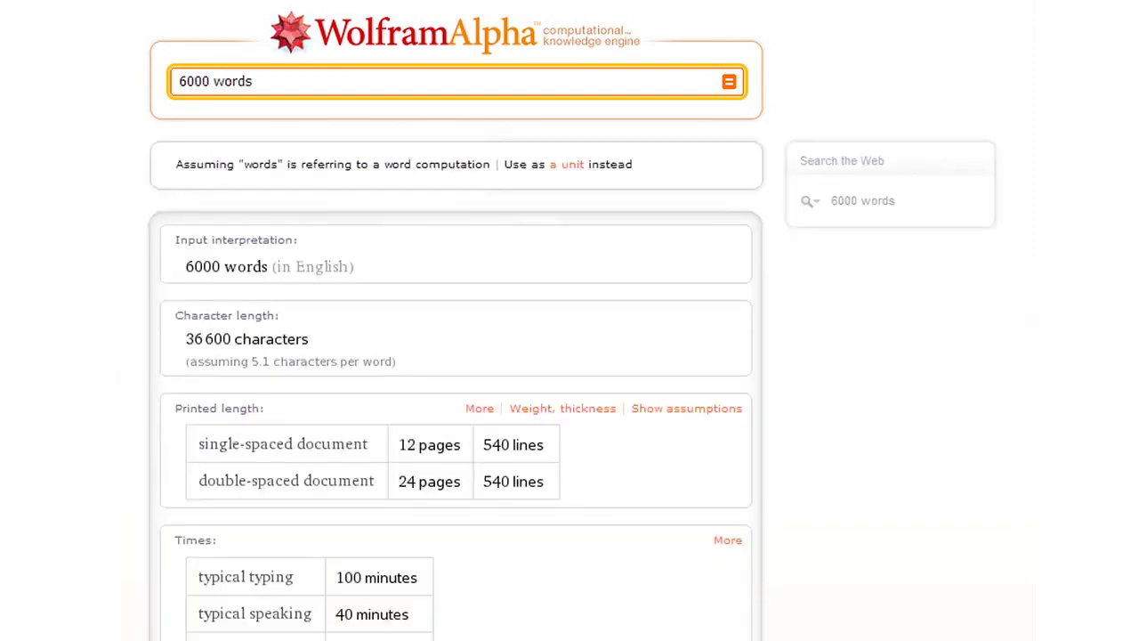
click(728, 543)
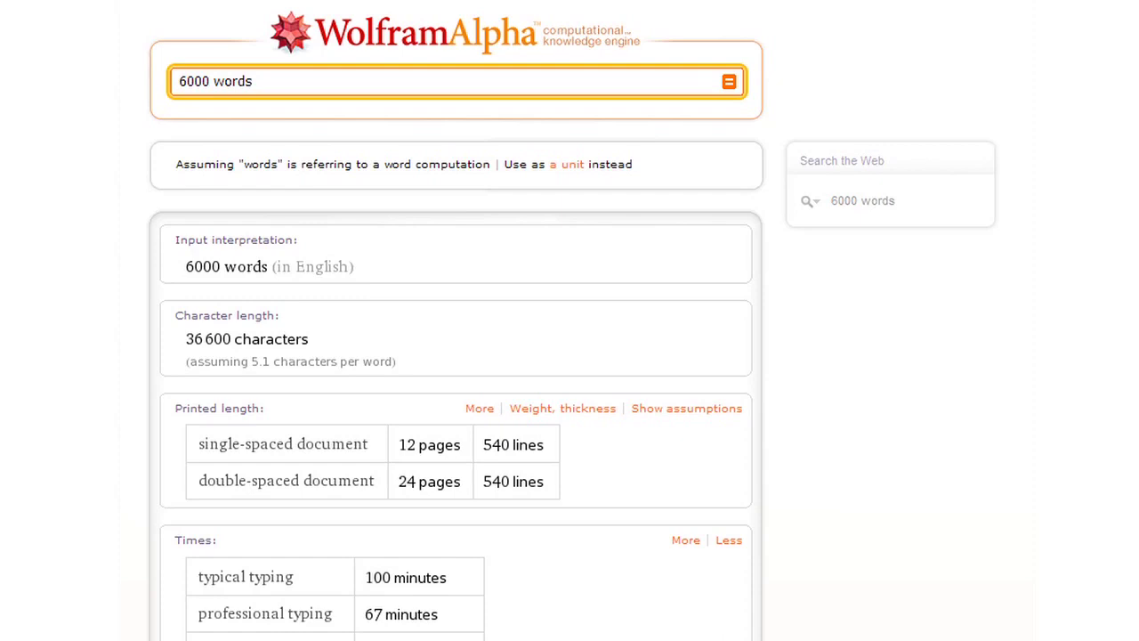
Query "33 g of gold" and review its commodity price and thermodynamic properties.
key(ctrl+a)
text(33 g of gold)
key(Return)
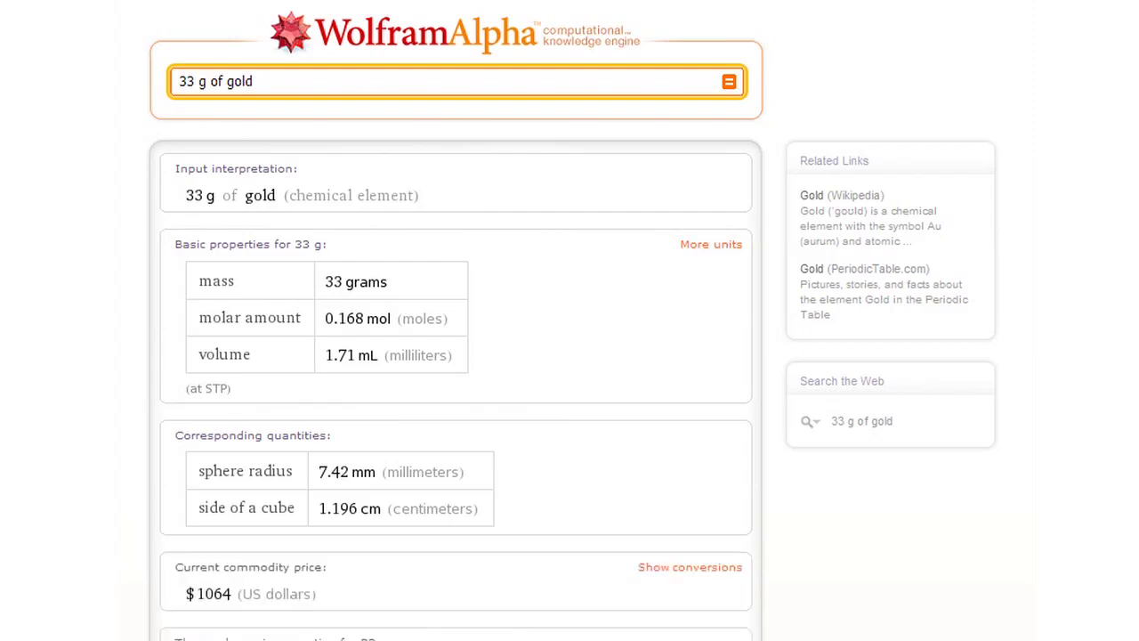
scroll(455, 356, down, 2)
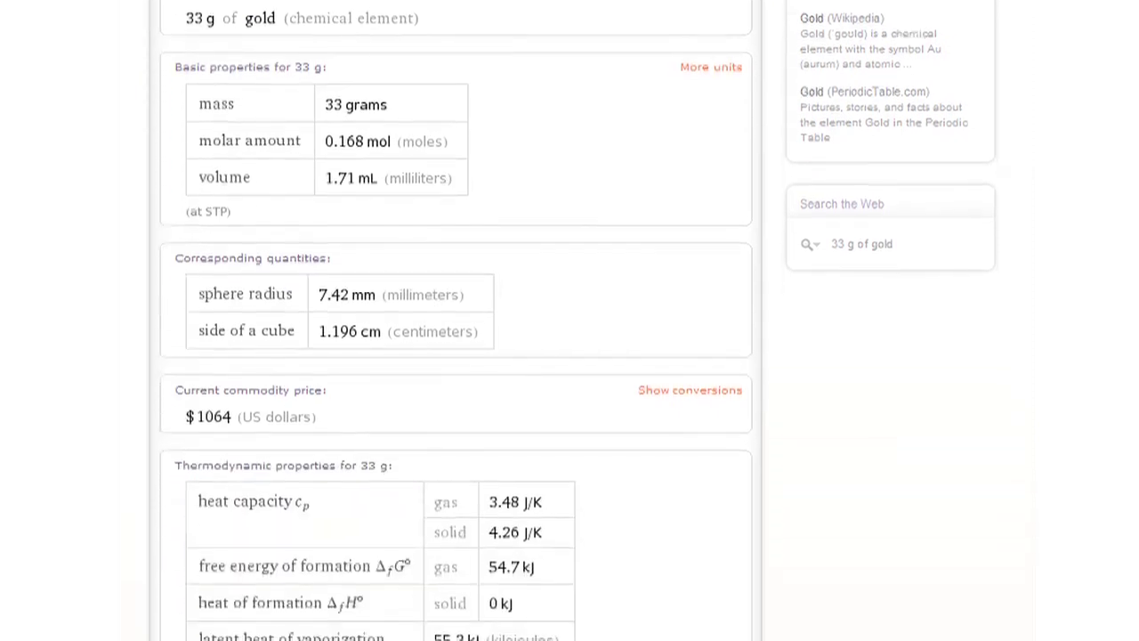
scroll(455, 356, down, 1)
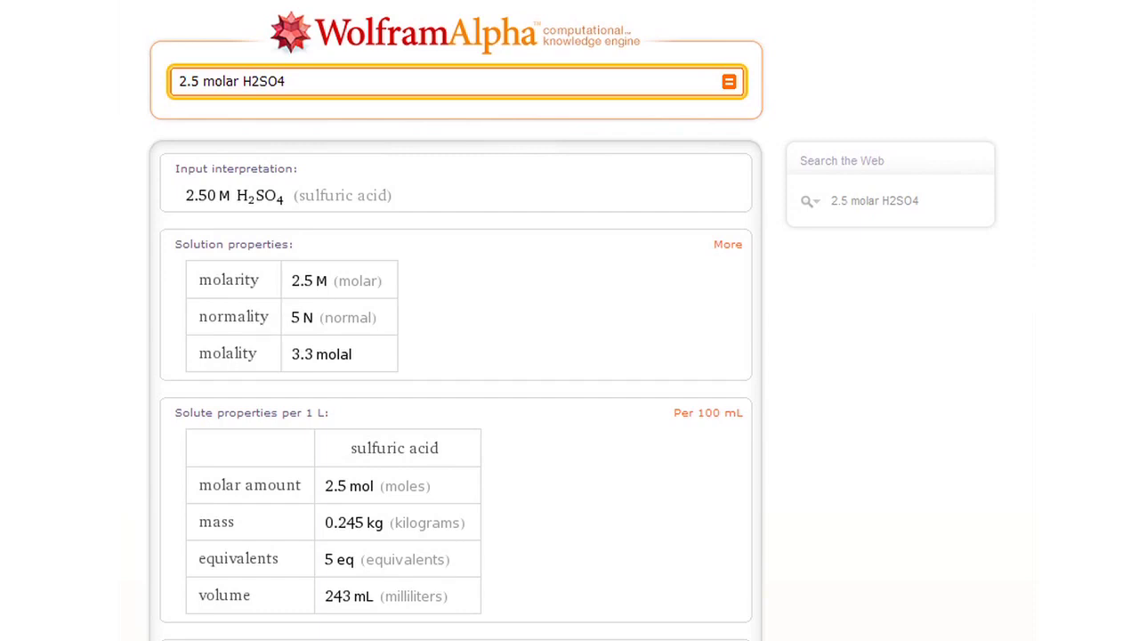
Look up the thermodynamic properties of water under given conditions with the query "water 2.5 atm 200C".
key(ctrl+a)
text(water 2.5 atm 200C)
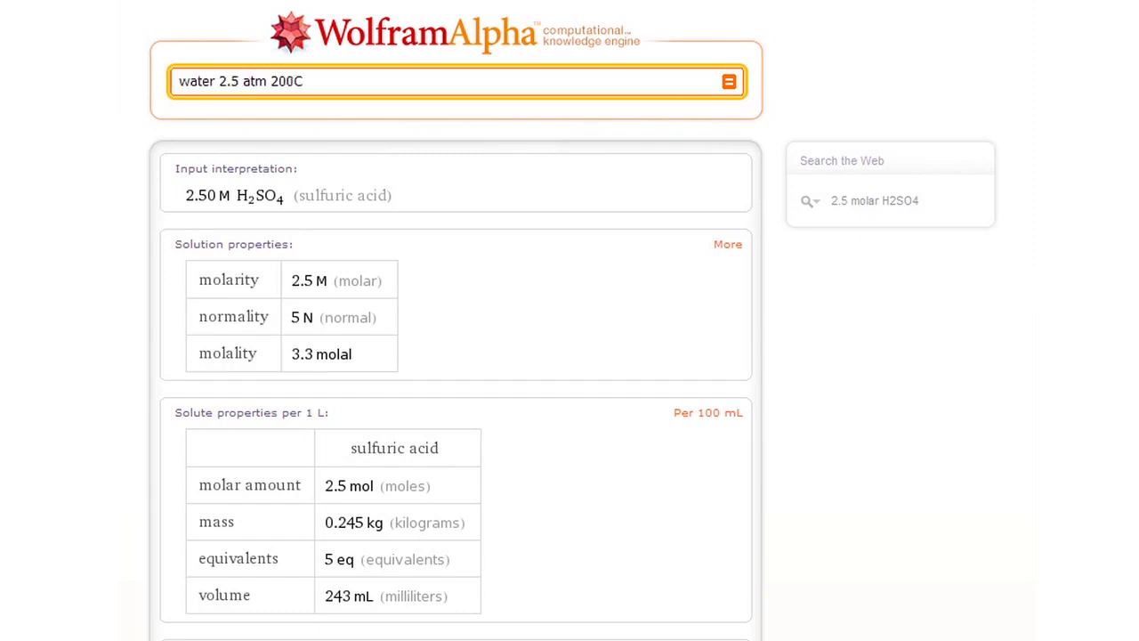
key(Return)
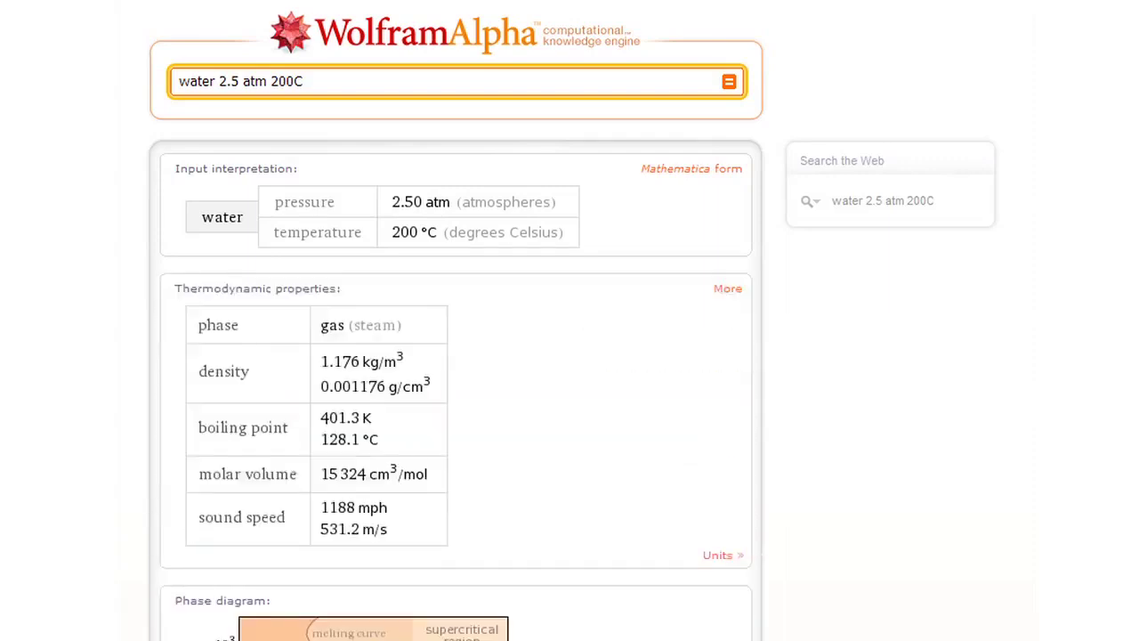
Show more thermodynamic properties for the water query, and look up the cholesterol level "LDL 150".
click(728, 290)
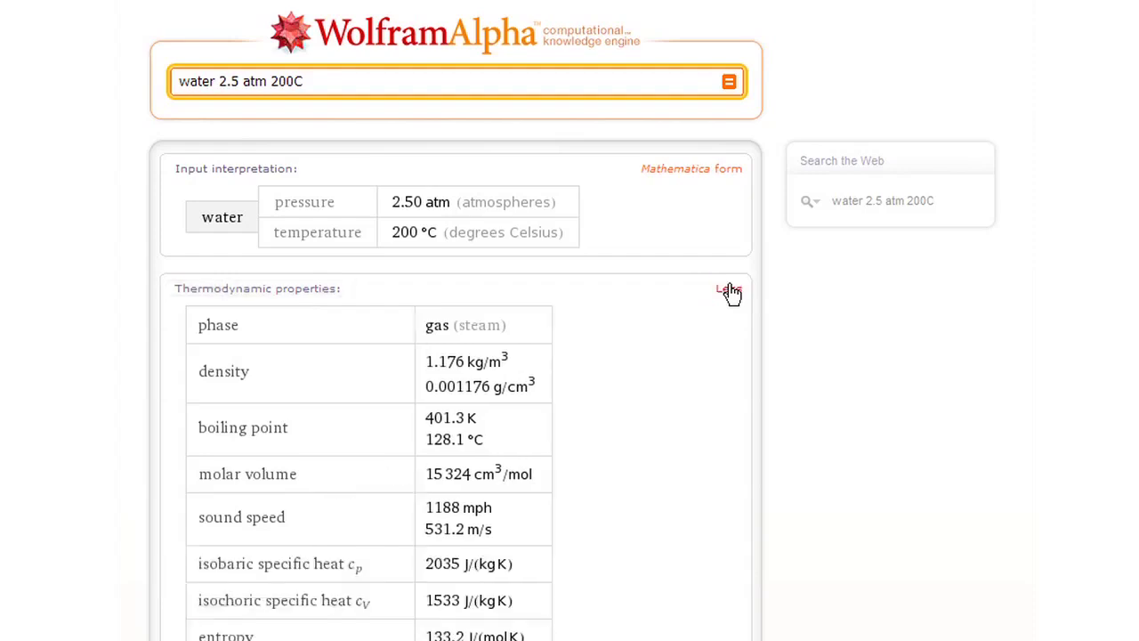
key(ctrl+a)
text(LDL 150)
key(Return)
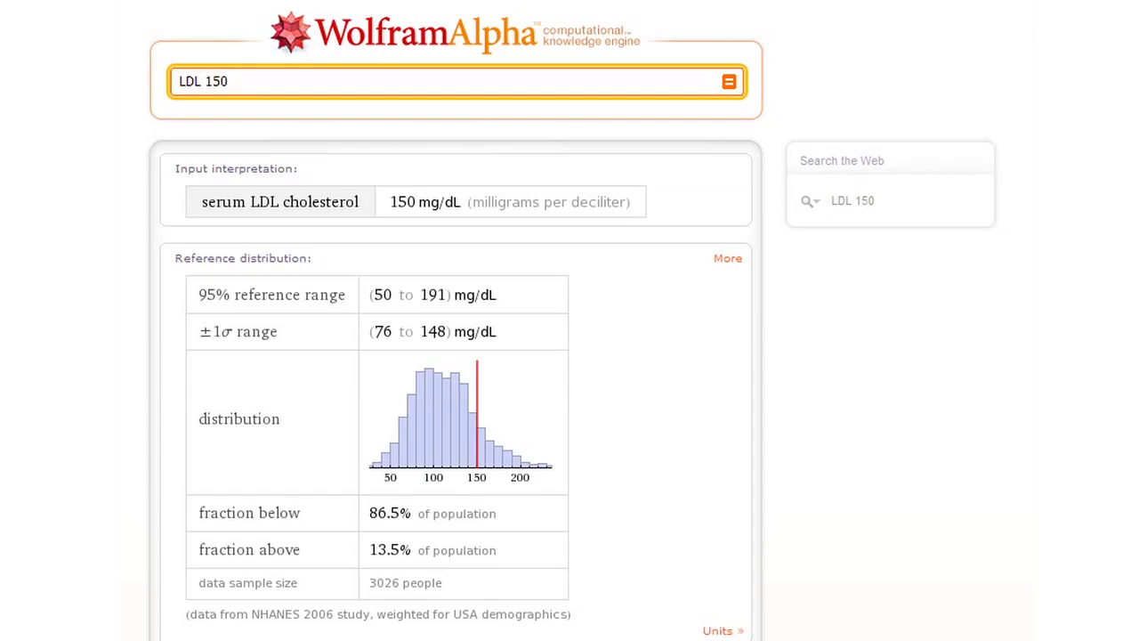
Narrow the cholesterol query to "LDL 150 smoker male age 40".
key(BackSpace)
key(BackSpace)
key(BackSpace)
text(150 smoker male age 40)
key(Return)
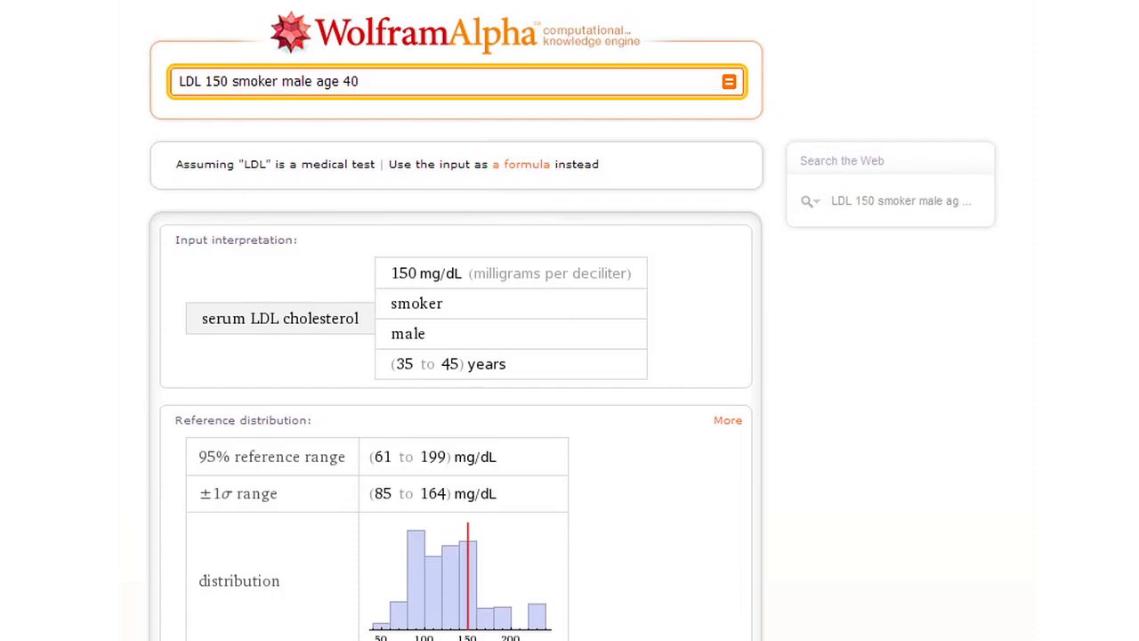
Change the query to "LDL vs. serum potassium male age 40 smoker" and review the reference distributions.
key(ctrl+BackSpace)
key(ctrl+BackSpace)
key(ctrl+BackSpace)
key(ctrl+BackSpace)
key(ctrl+BackSpace)
text(vs. serum potassium male age 40 smoker)
key(Return)
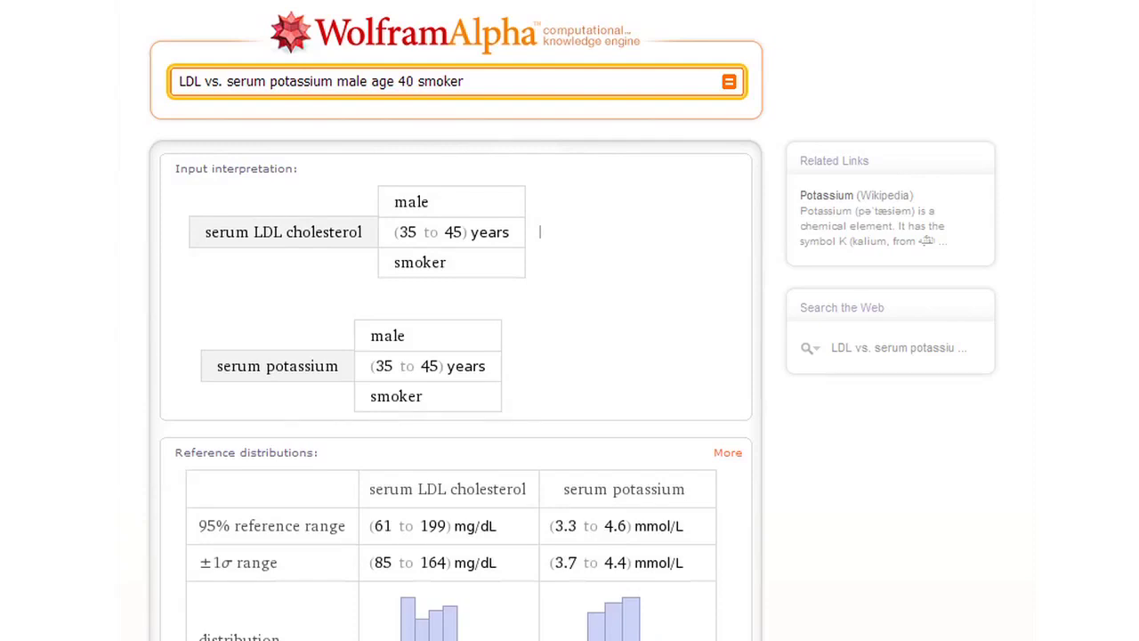
scroll(569, 356, down, 3)
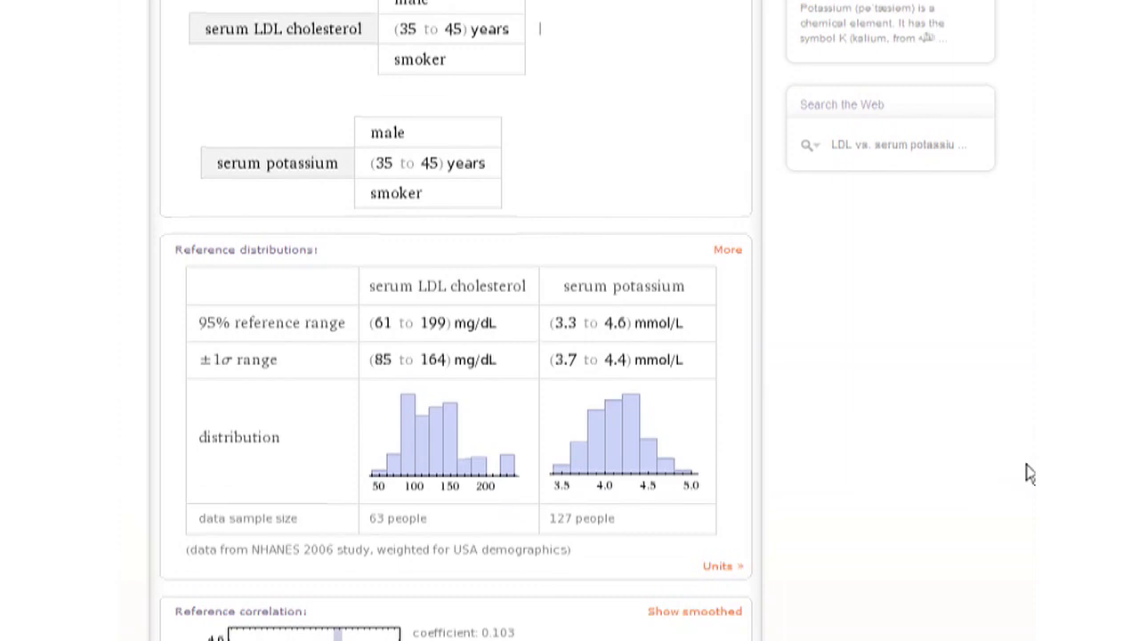
scroll(1029, 474, up, 3)
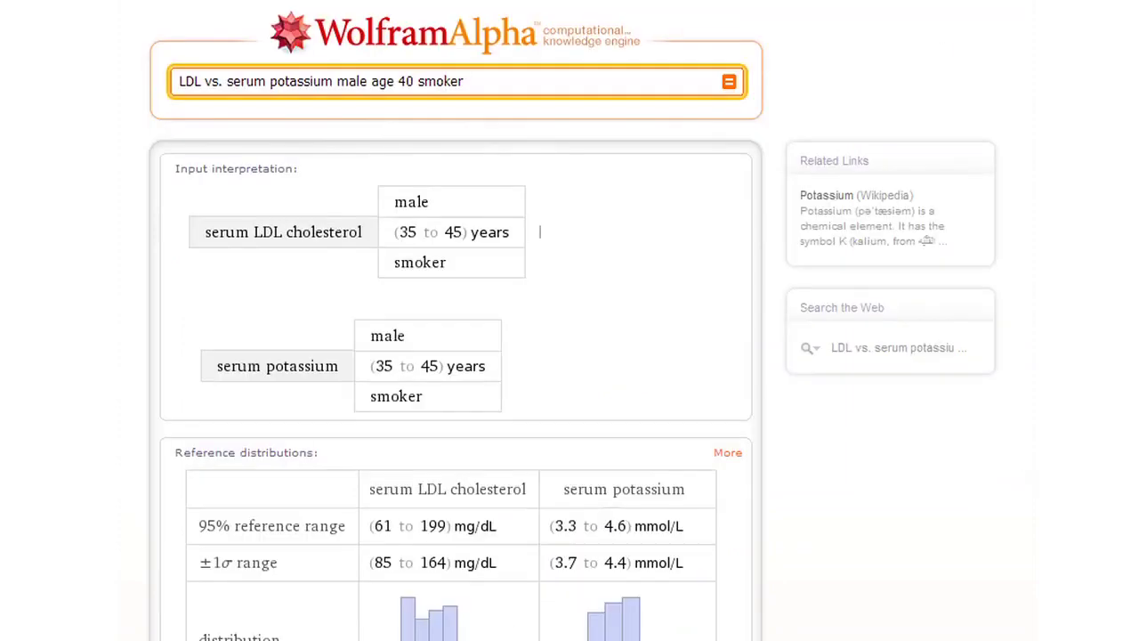
Query "life expectancy male age 40 finland" and review the survival probabilities, lifespan expectations and life expectancy history.
key(ctrl+a)
text(life e)
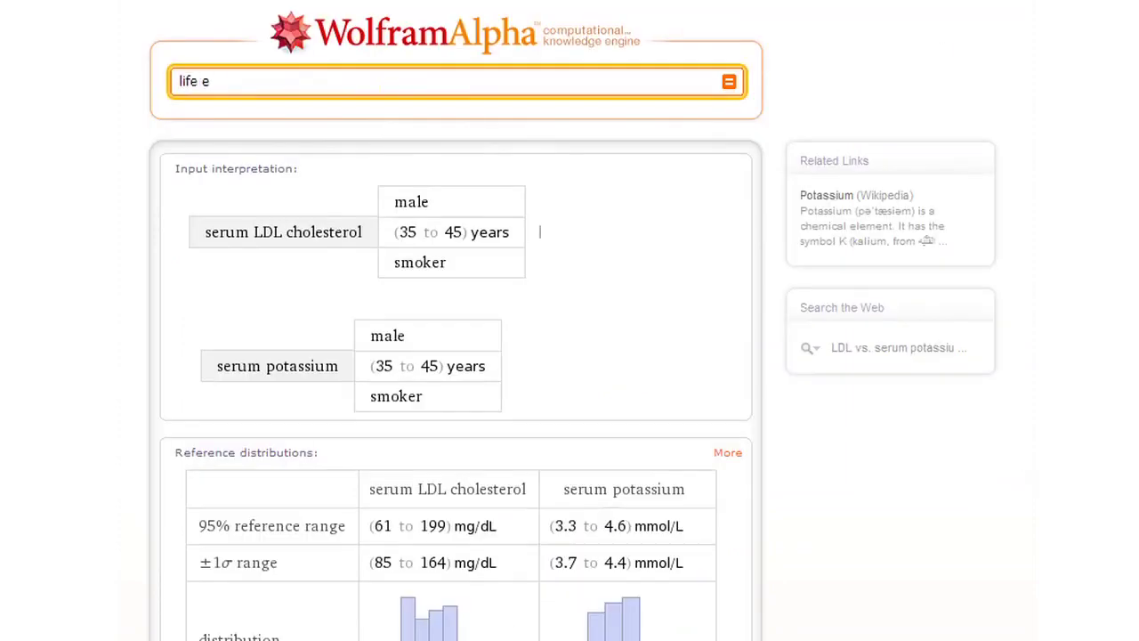
text(xpectancy male age 40 finland)
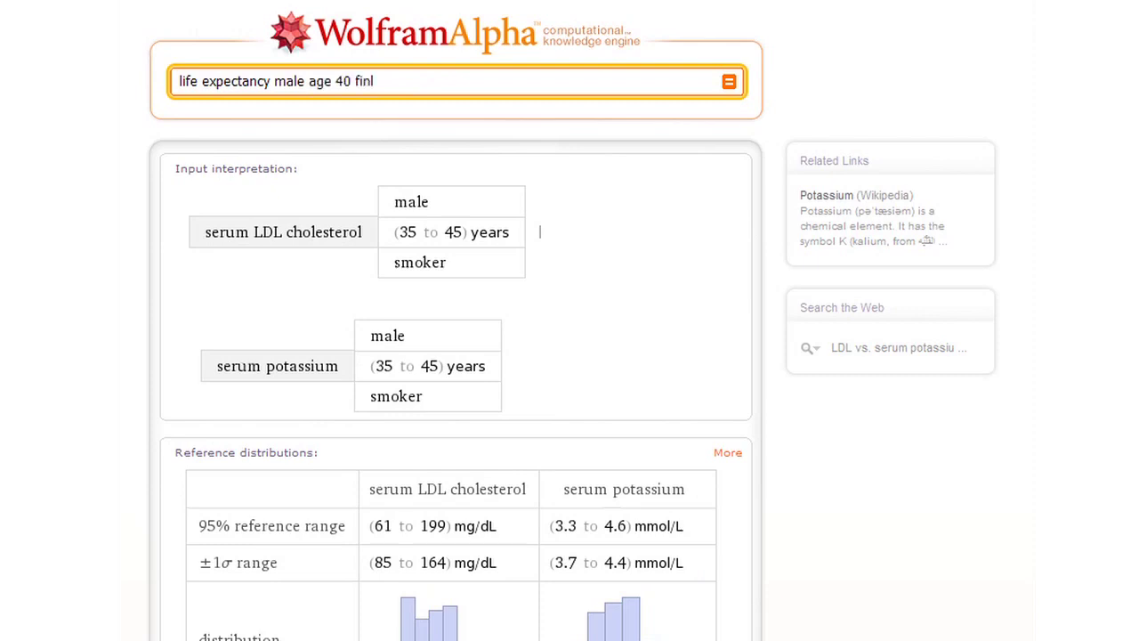
key(Return)
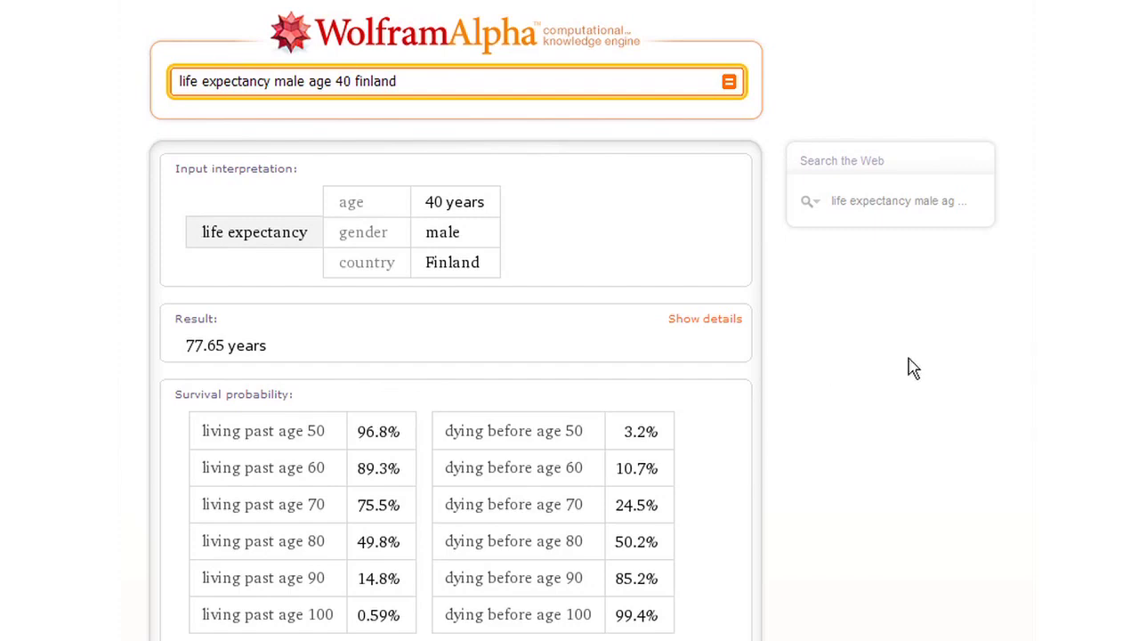
scroll(570, 321, down, 7)
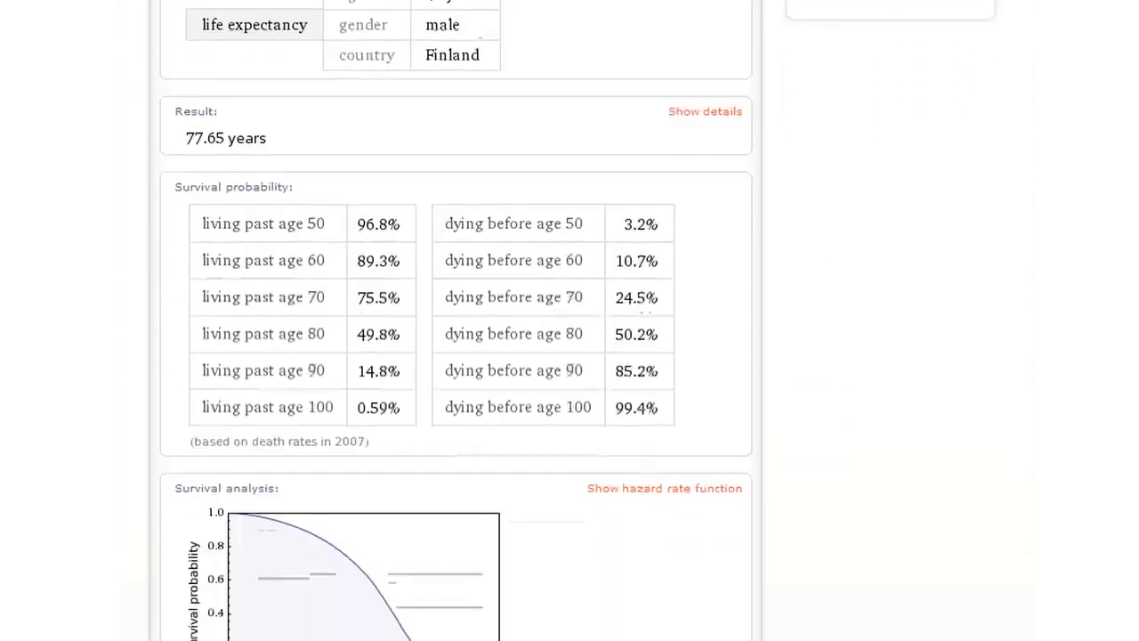
scroll(456, 320, down, 3)
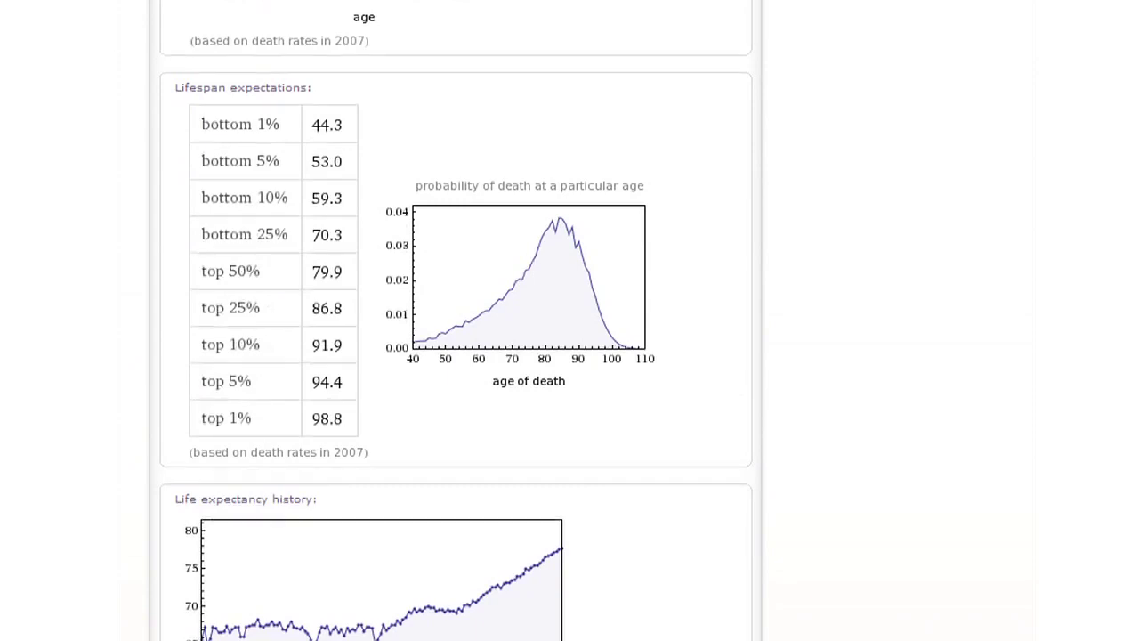
key(Home)
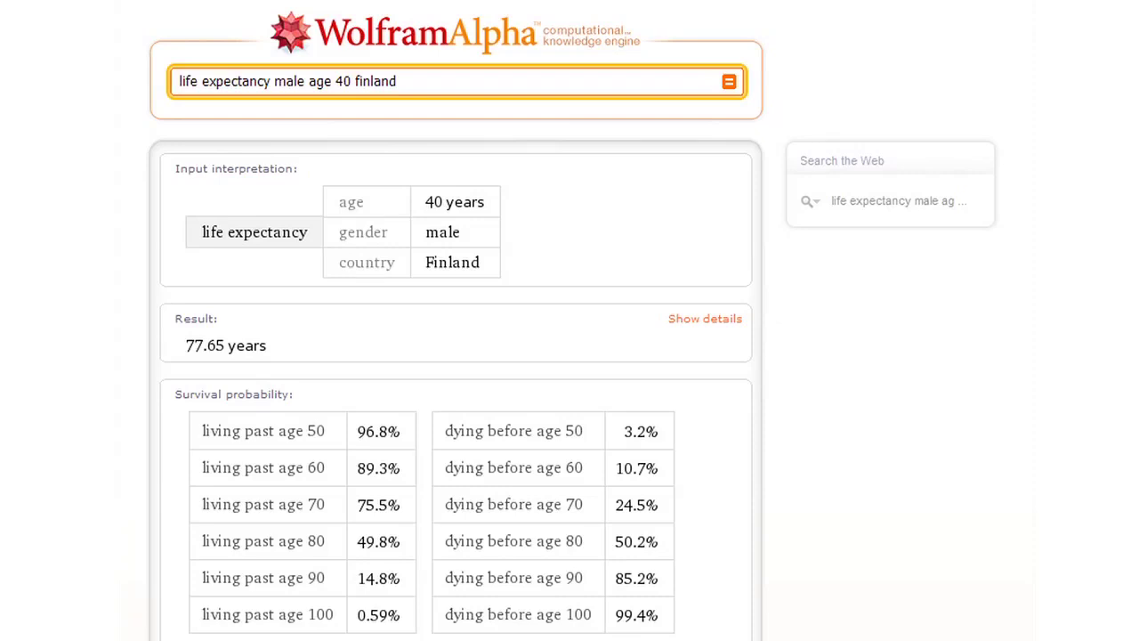
Query the height and weight "5'8" 160 lbs" and review the body characteristics, basal metabolic rate and body fluids.
key(ctrl+a)
text(5'8" 160 lbs)
key(Return)
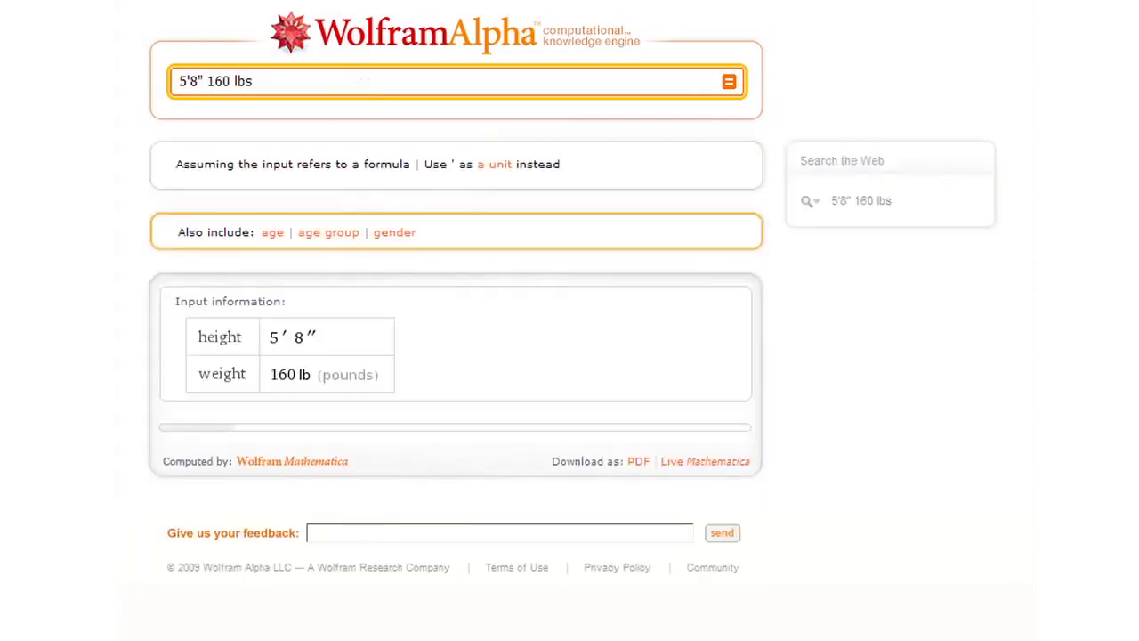
scroll(456, 356, down, 5)
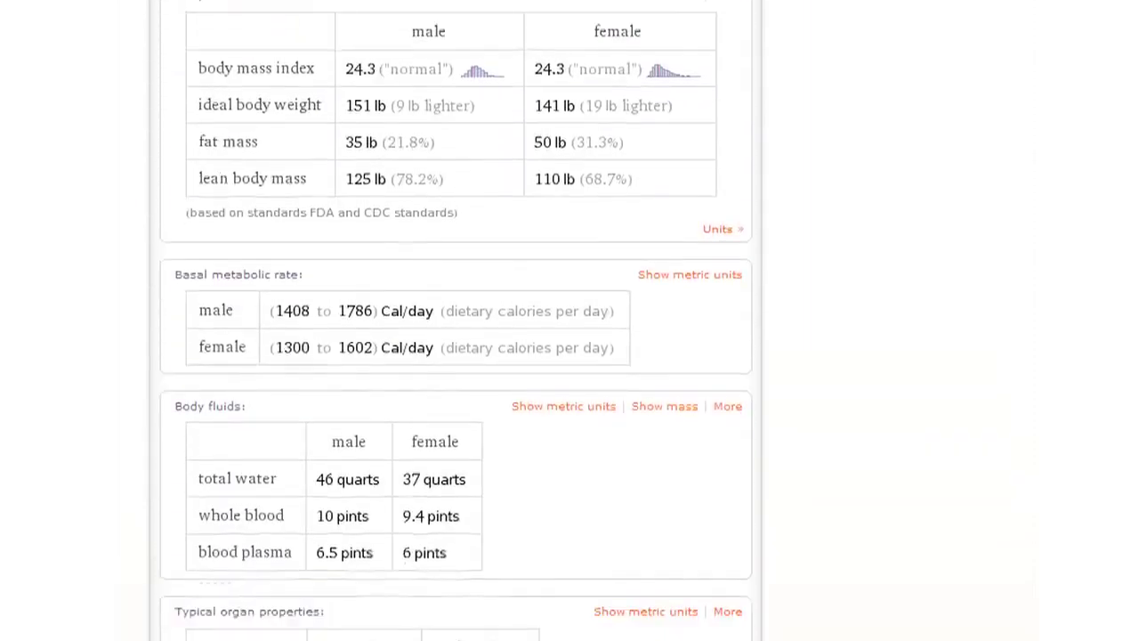
scroll(1029, 240, up, 5)
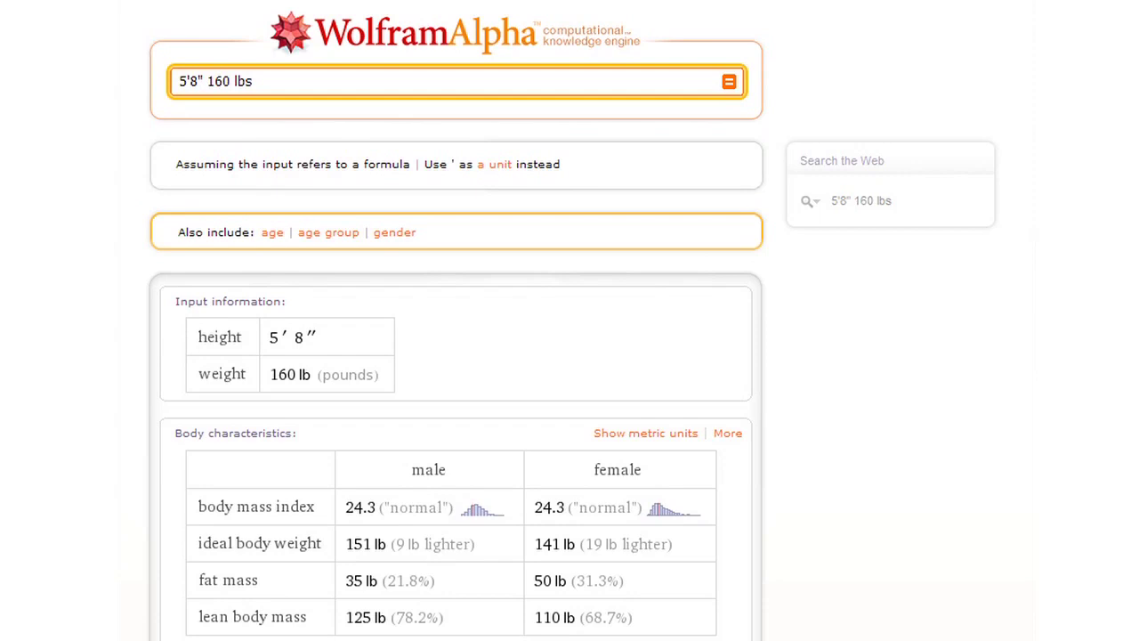
Query "running 4 mph 30 minutes 5'8" 160 lbs age 40 male" and review the exercise's heart rate, speed, pace and distance results.
key(ctrl+a)
text(running 4 mph 30 minutes 5'8" 160 lbs age 40 male)
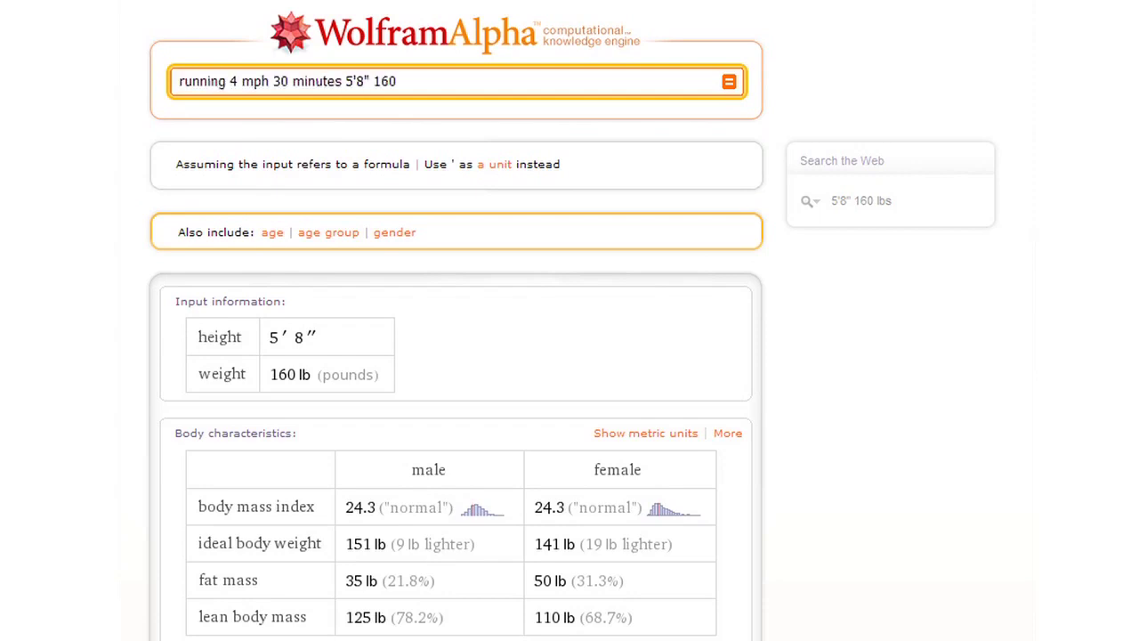
key(Return)
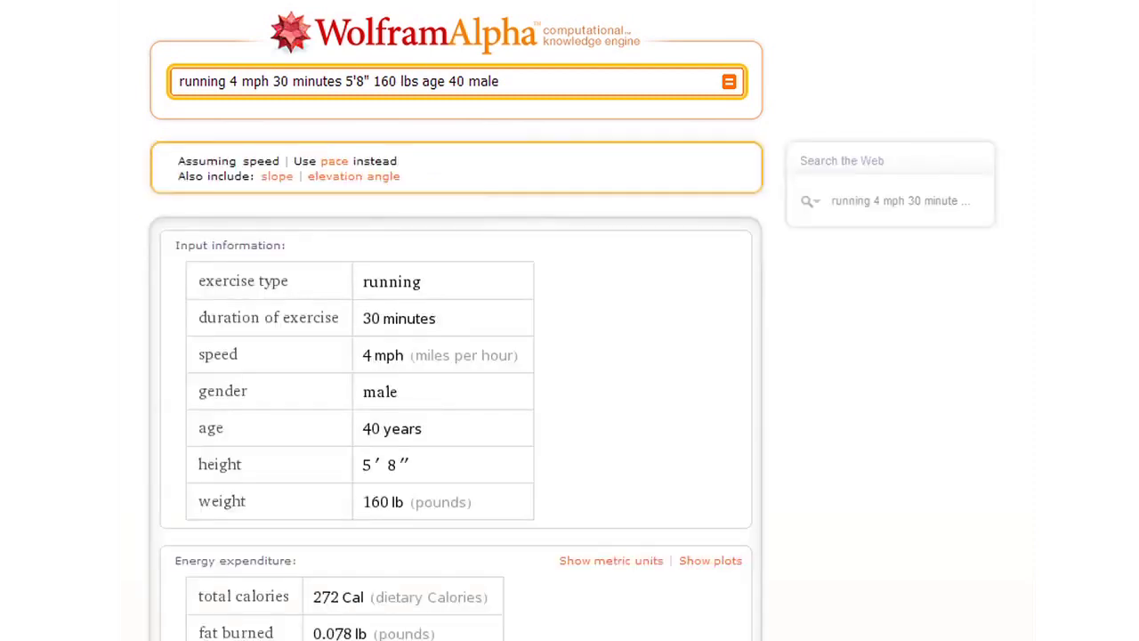
scroll(456, 356, down, 9)
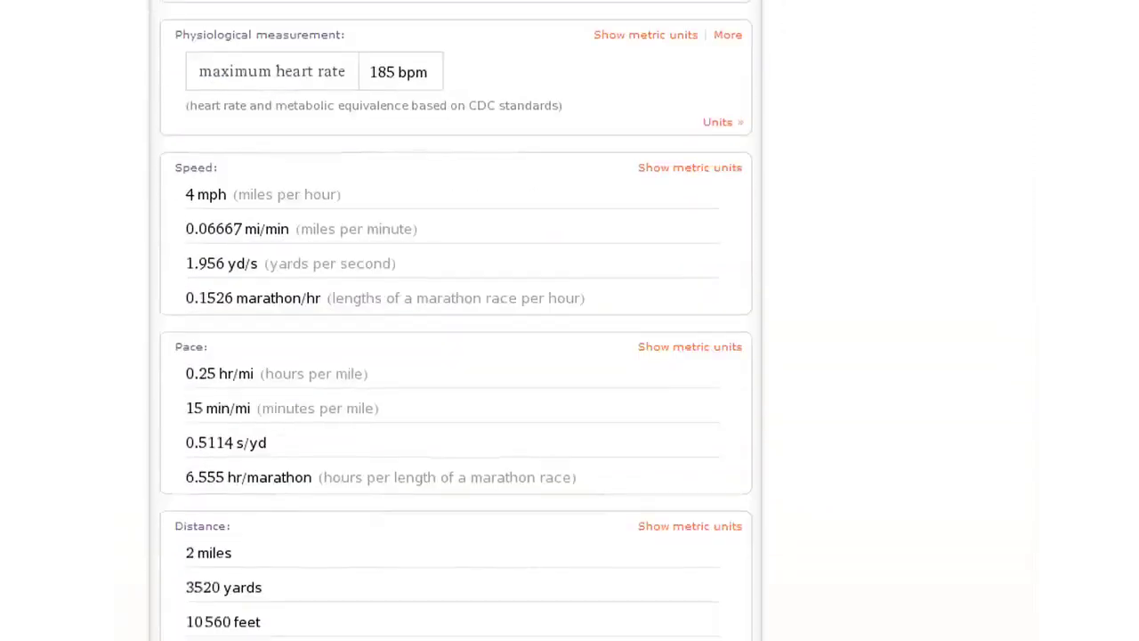
scroll(240, 473, down, 1)
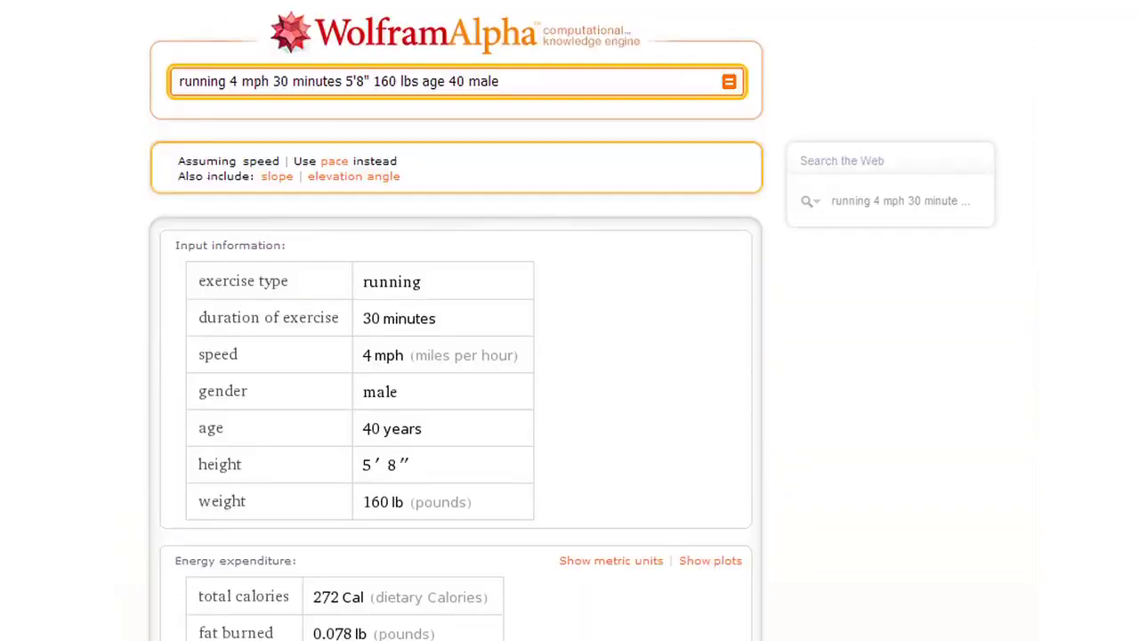
Query the genome sequence "ATAGTCCTAGTTAAA" and review its exact matches to the reference human genome.
text(ATAGTCCTAGTTA)
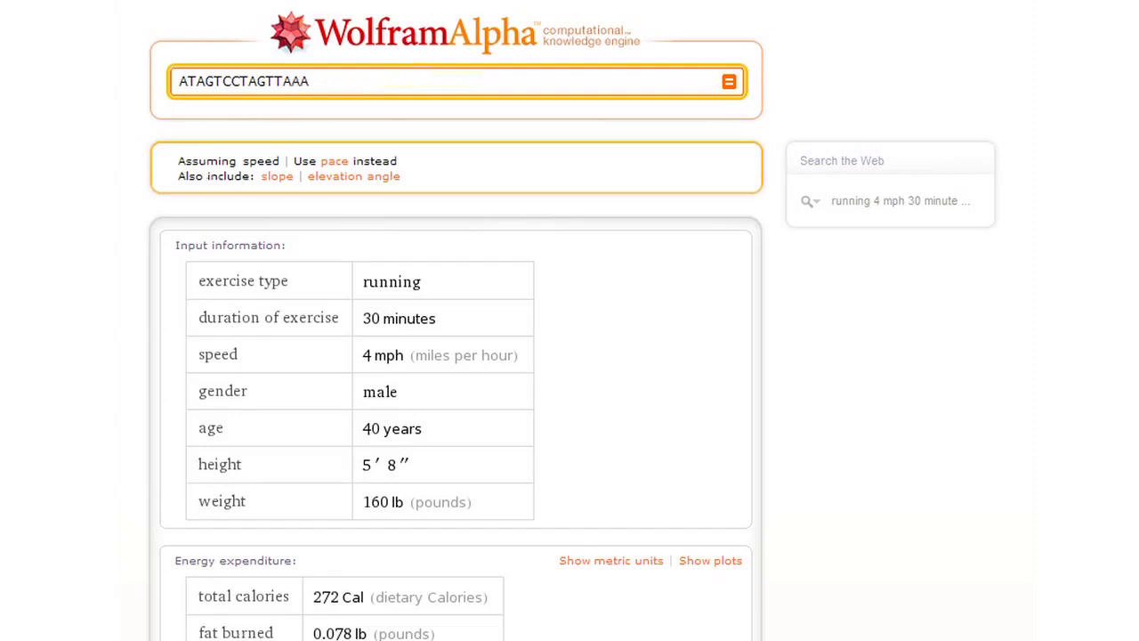
text(AA)
key(Return)
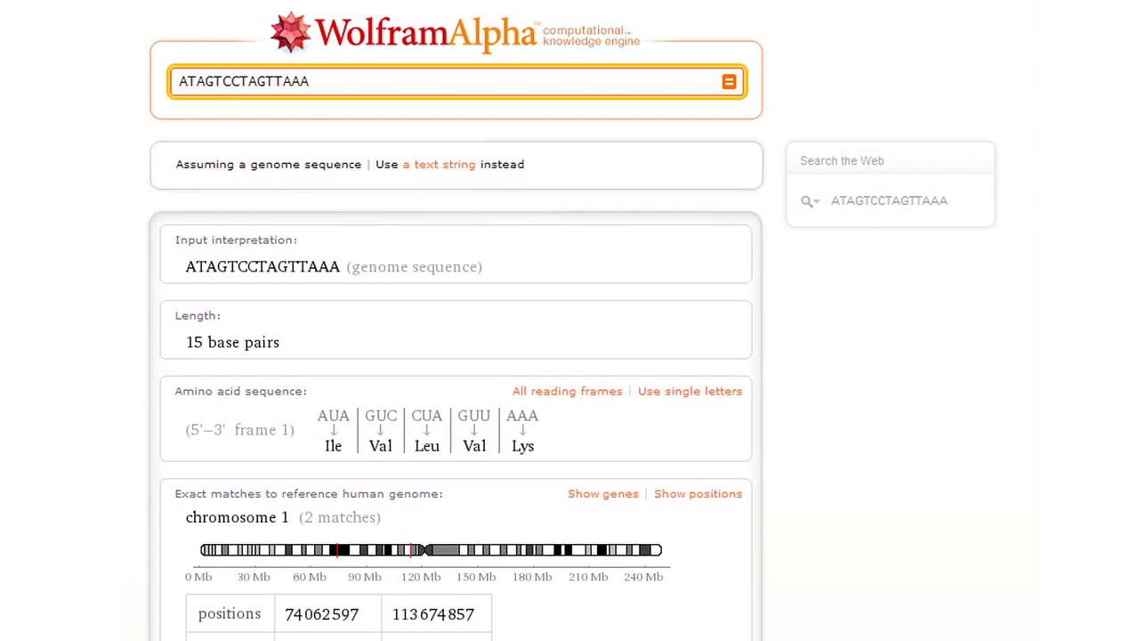
scroll(455, 356, down, 5)
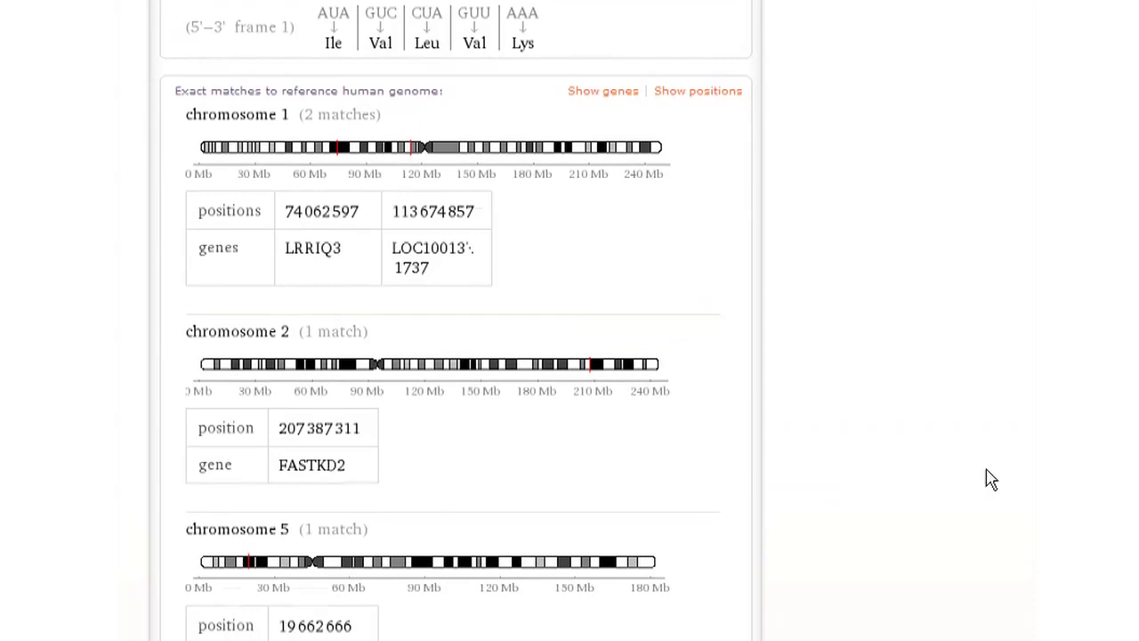
Copy the gene name FASTKD2 from the chromosome 2 match, query "gene FASTKD2" and review its sequence, nearby genes and splicing structure.
click(331, 472)
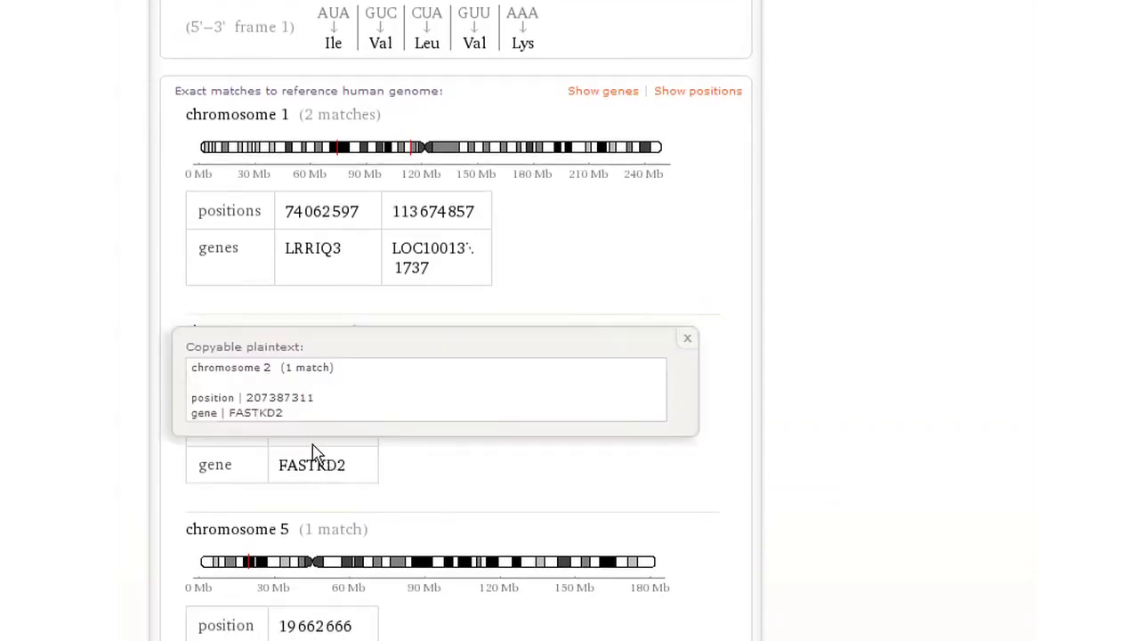
double_click(260, 412)
key(ctrl+c)
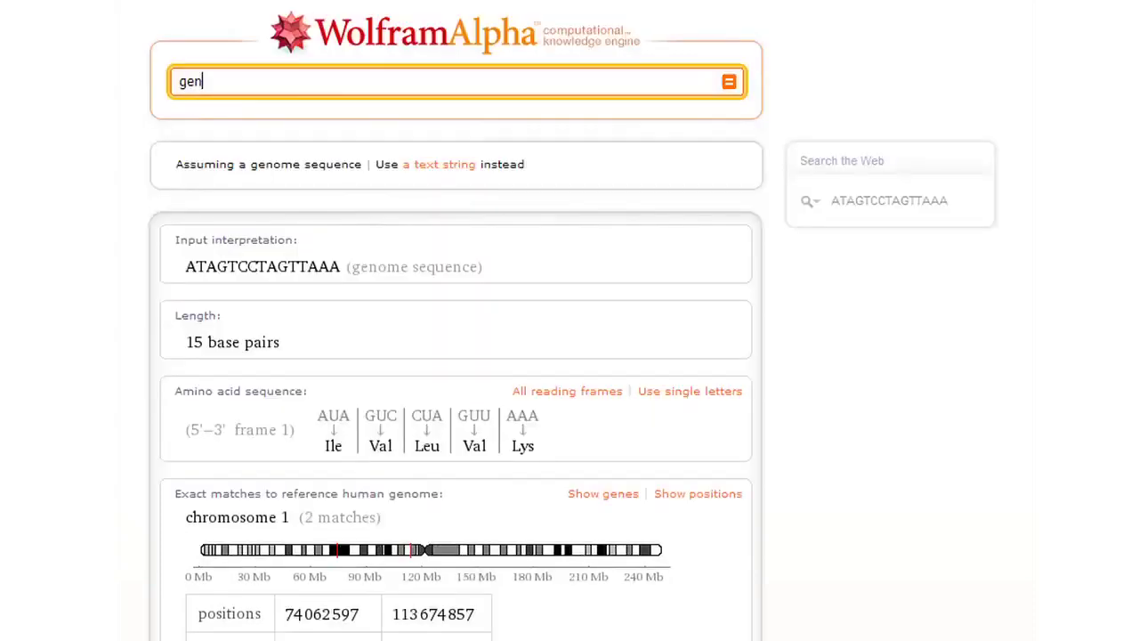
text(ne)
key(ctrl+v)
key(Return)
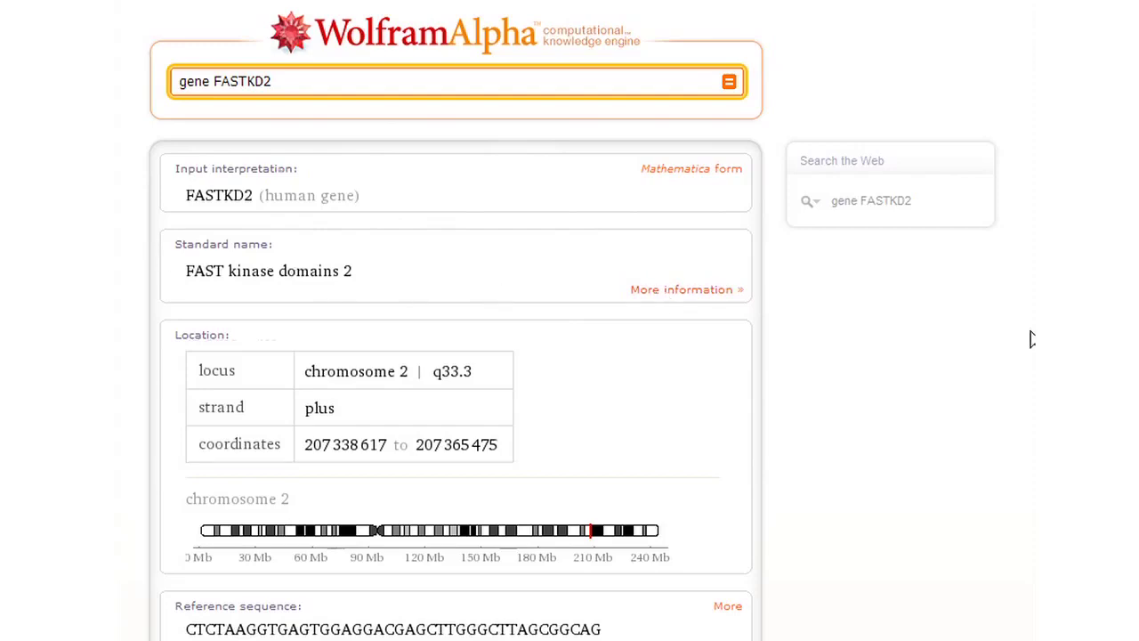
scroll(1030, 339, down, 6)
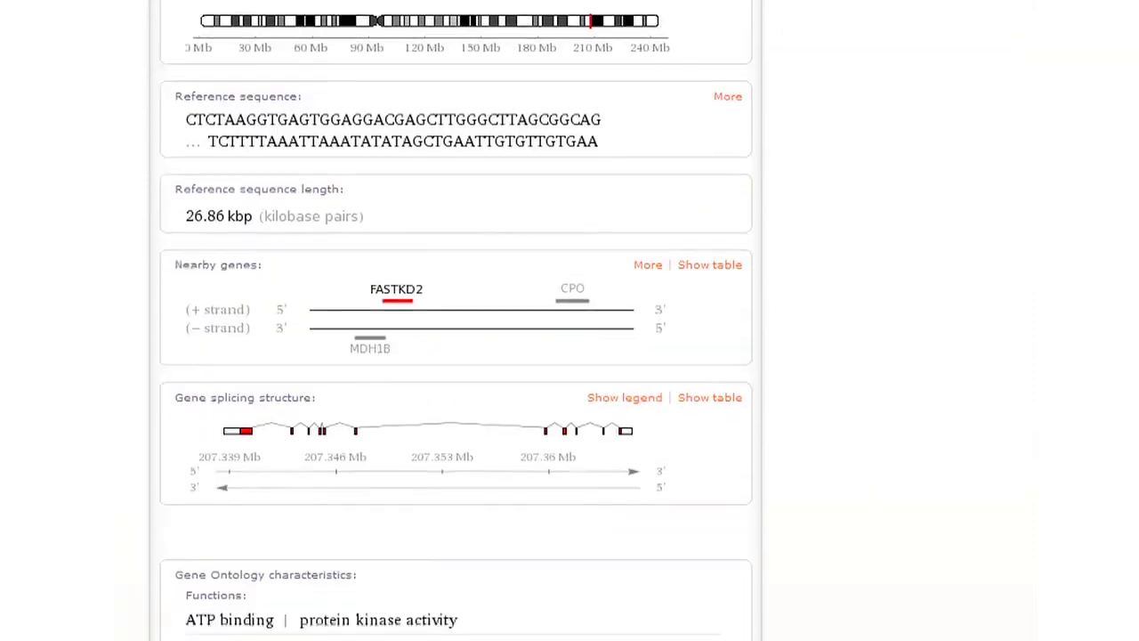
scroll(961, 457, down, 1)
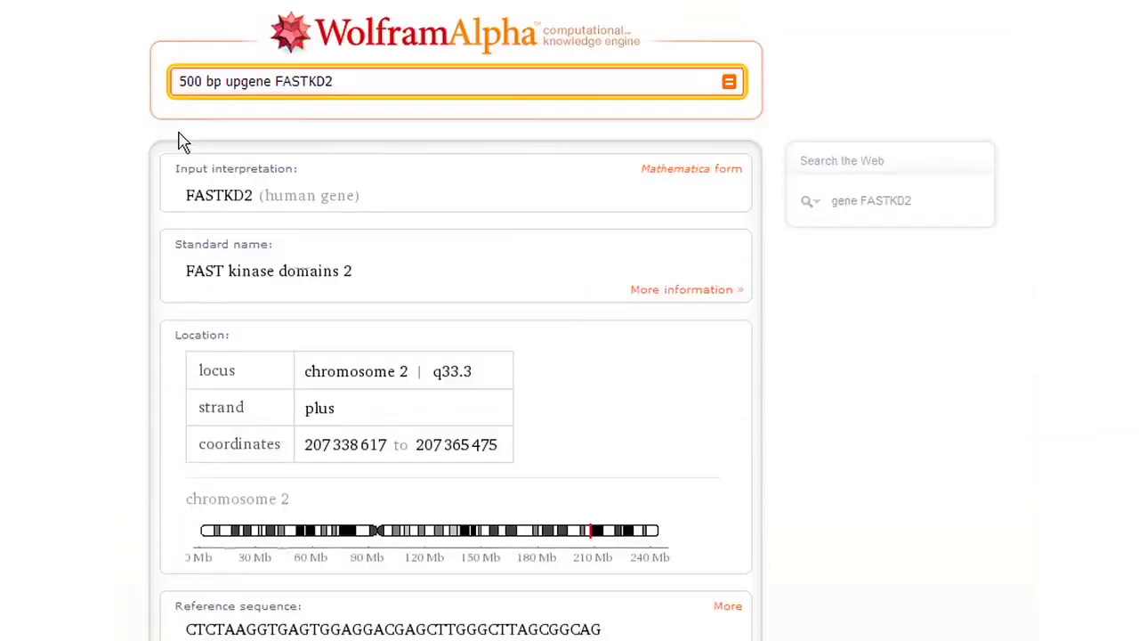
Extend the gene query to "500 bp upstream of gene FASTKD2" and run it.
text(stream )
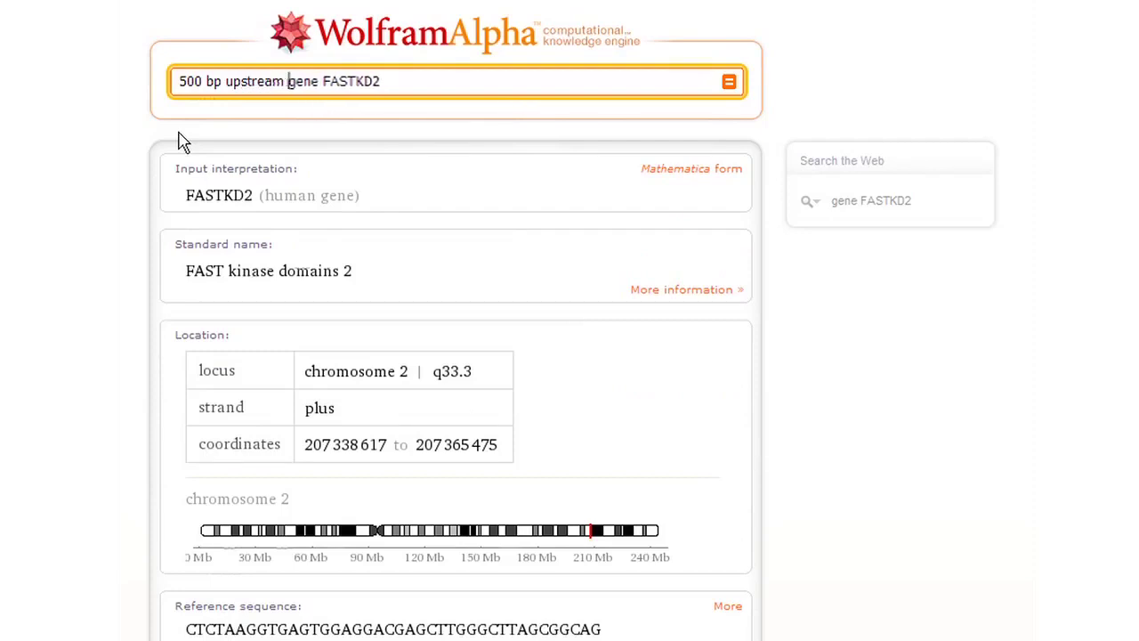
text(o)
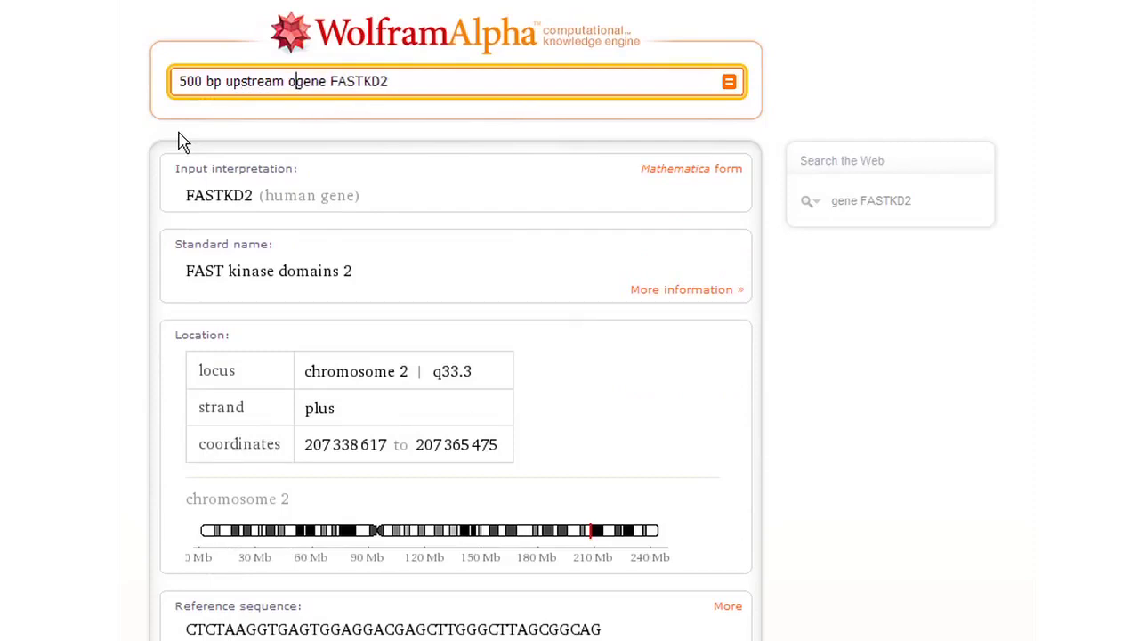
text(f)
key(Return)
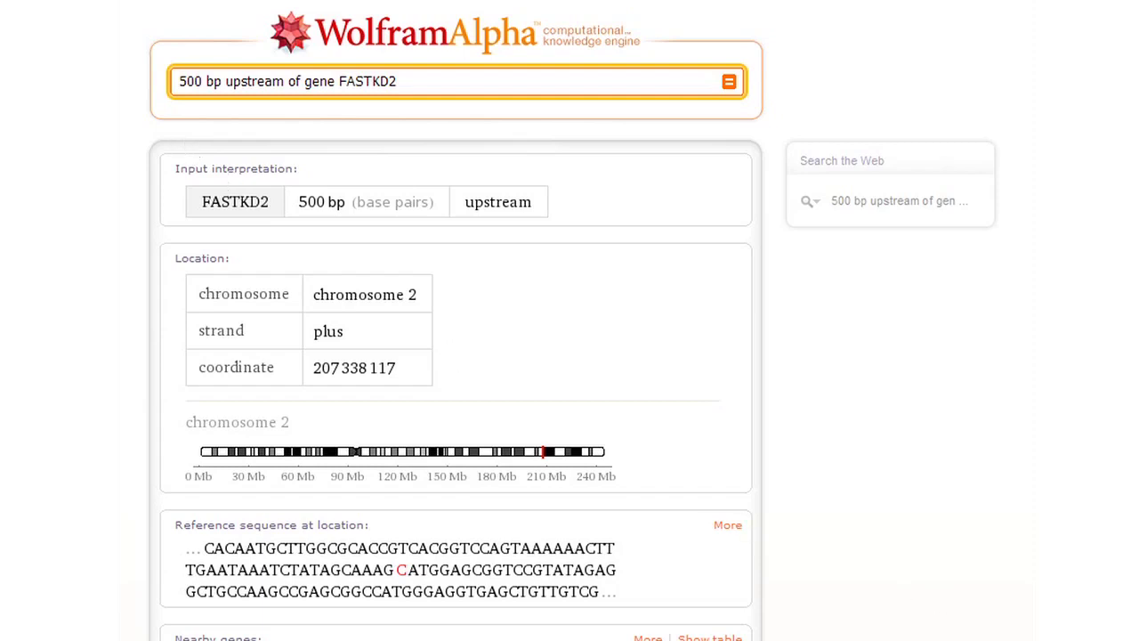
Query the stock "MSFT" and review its fundamentals, recent returns and price history.
key(ctrl+a)
text(MSFT)
key(Return)
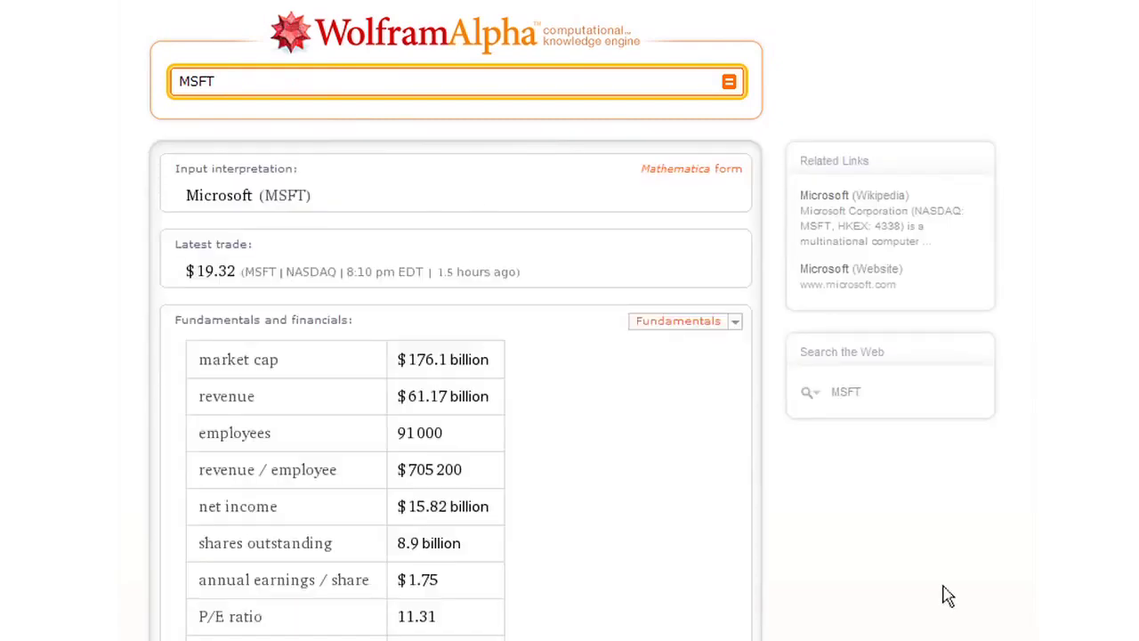
scroll(948, 596, down, 10)
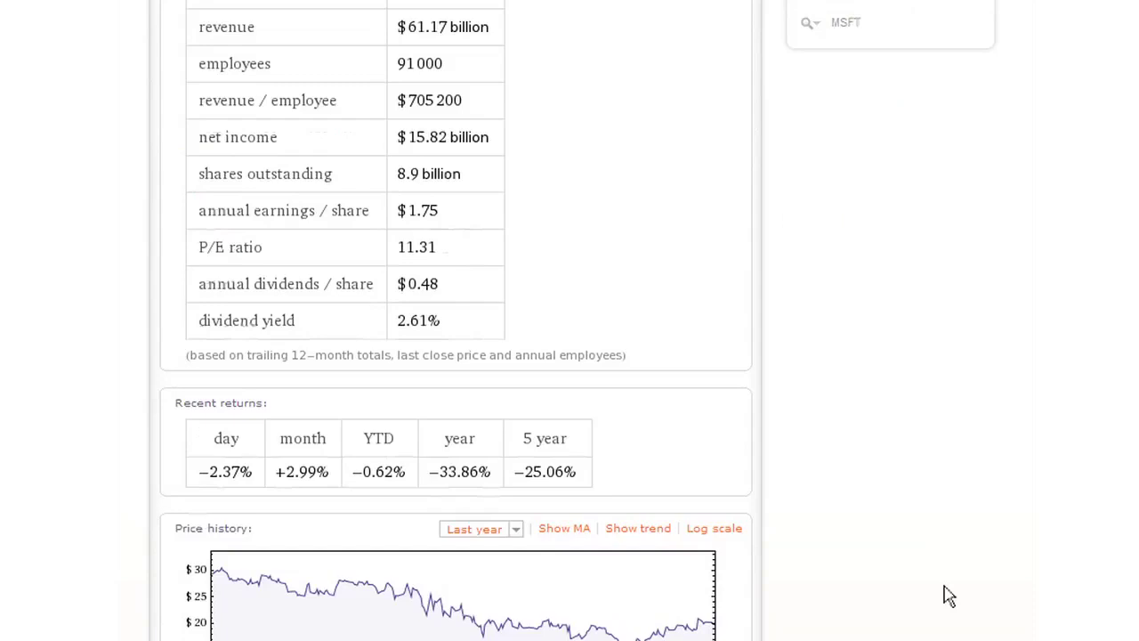
scroll(948, 596, down, 3)
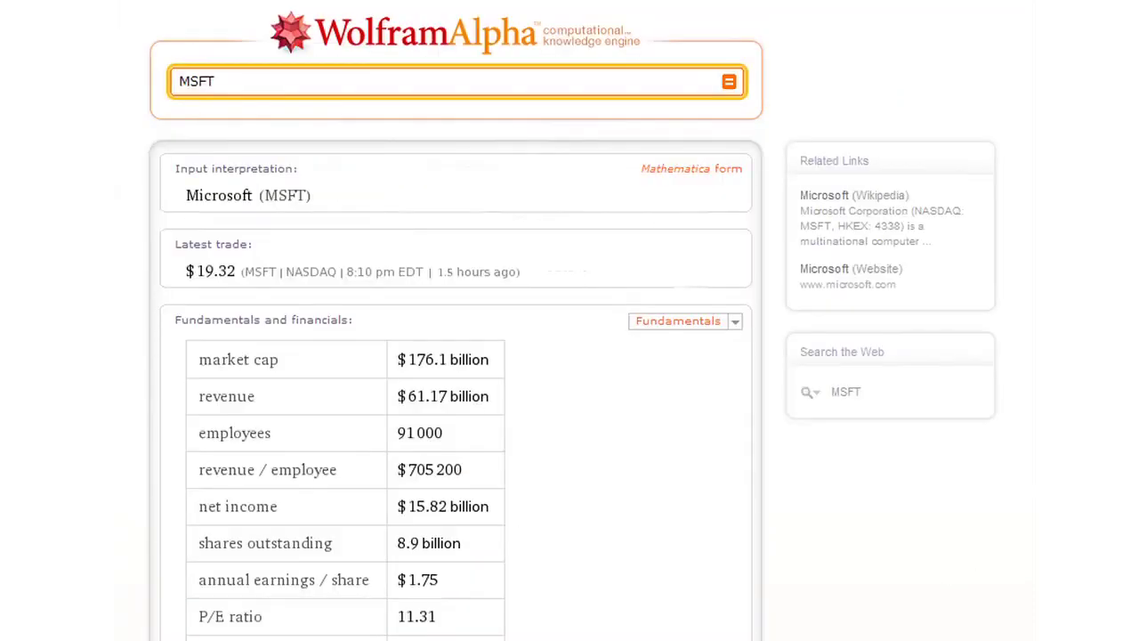
Add Apple to the stock query as "MSFT Apple" and compare the two companies' fundamentals and financials.
click(297, 80)
text(Apple)
key(Return)
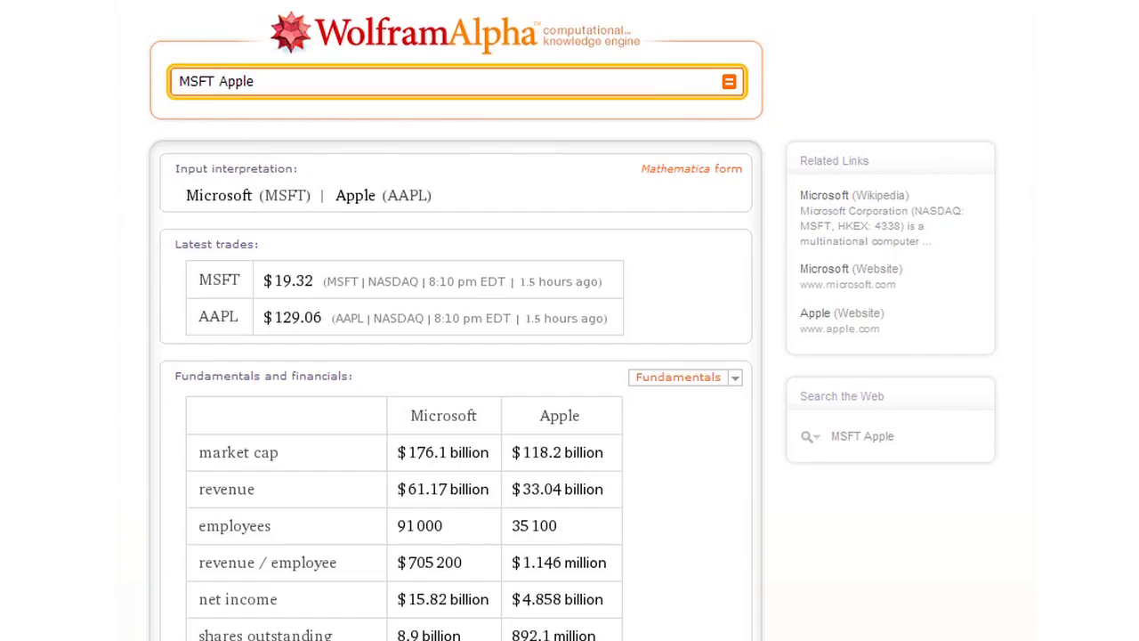
scroll(455, 356, down, 8)
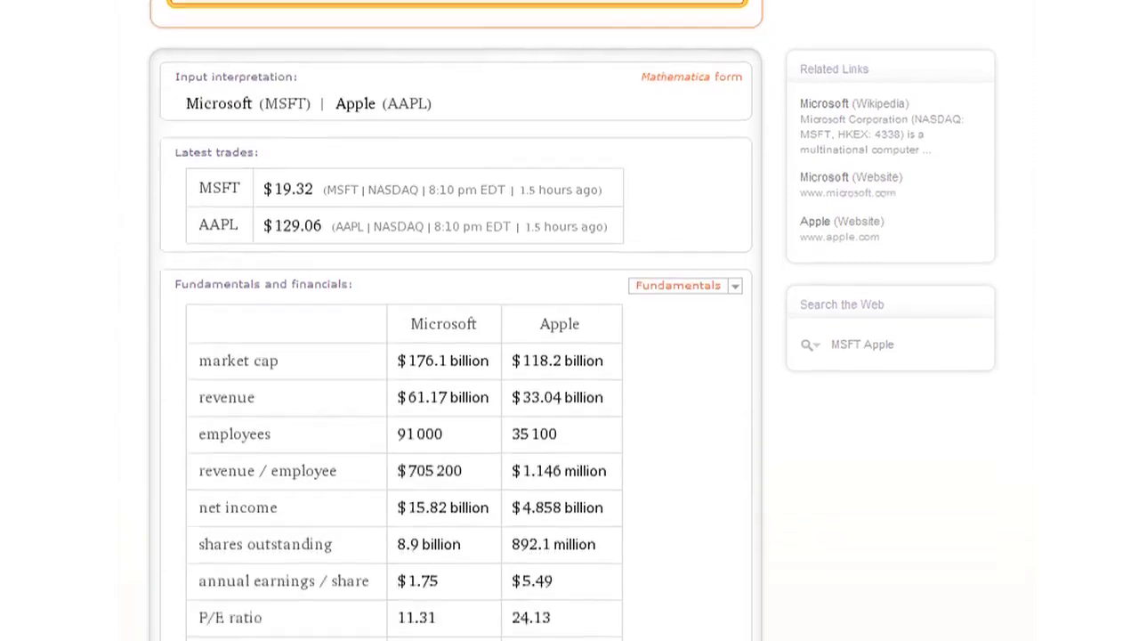
Review the rest of the Microsoft and Apple comparison and run the query "mortgage 5% 30 years".
scroll(456, 321, down, 10)
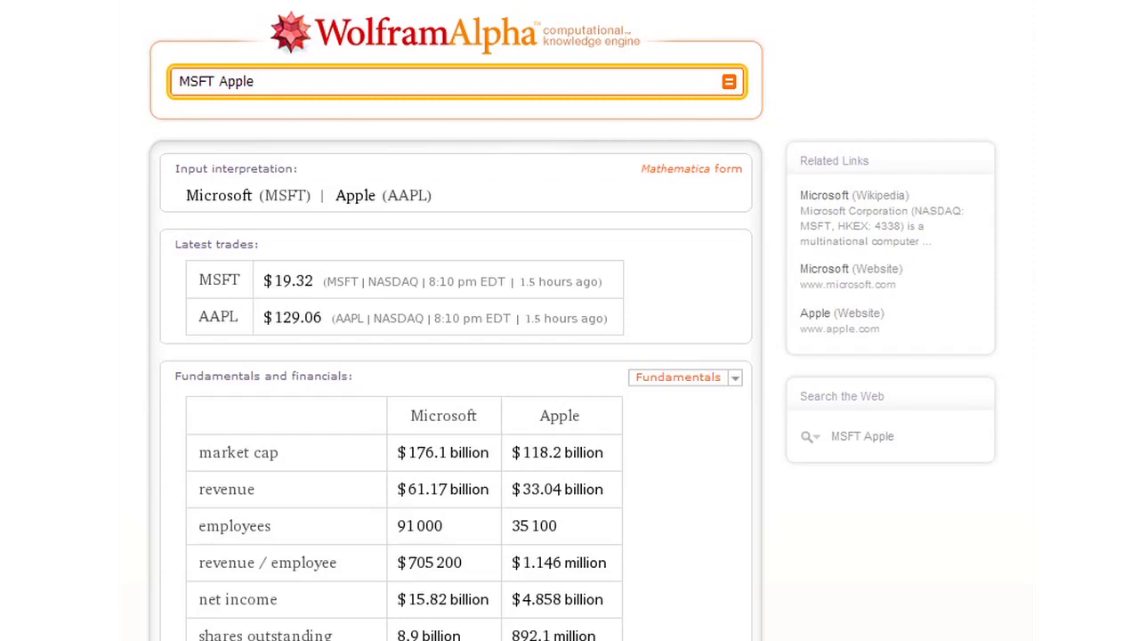
key(ctrl+a)
text(mortgage 5% 30 years)
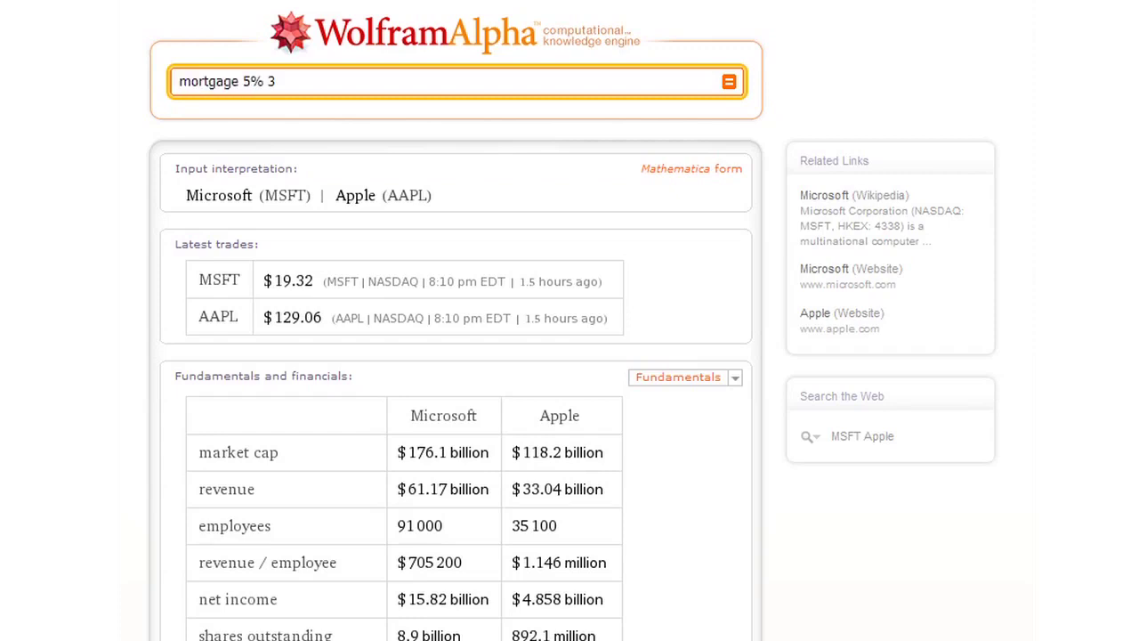
key(Return)
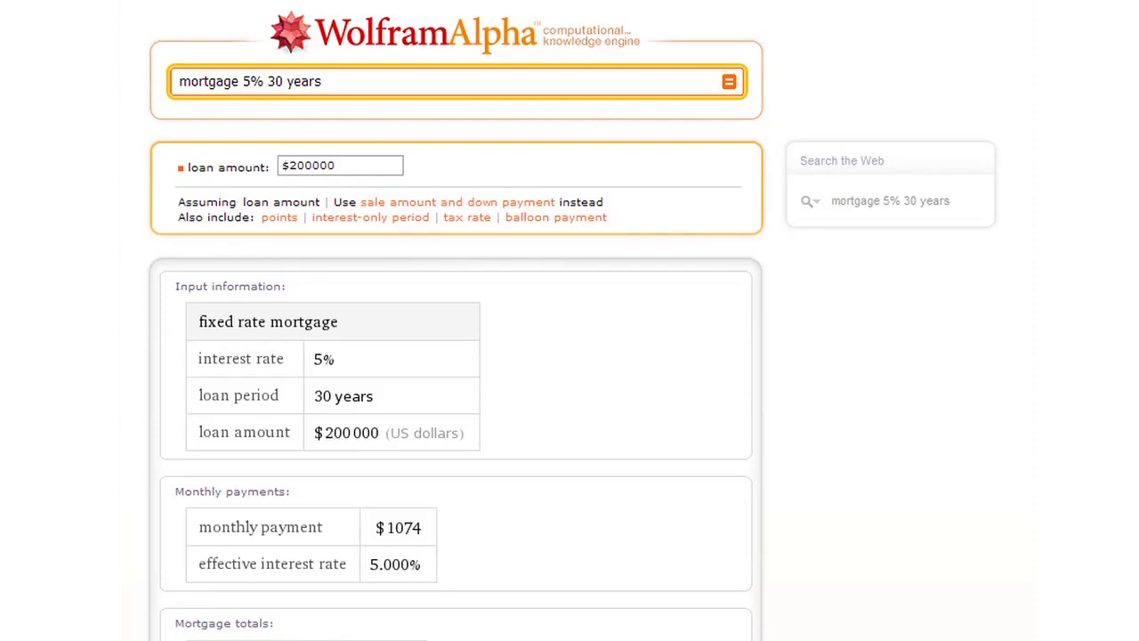
Set the mortgage's loan amount to 10000 euros and review the mortgage totals and the payment and balance charts.
drag(345, 167, 203, 168)
text(10000 euros)
key(Return)
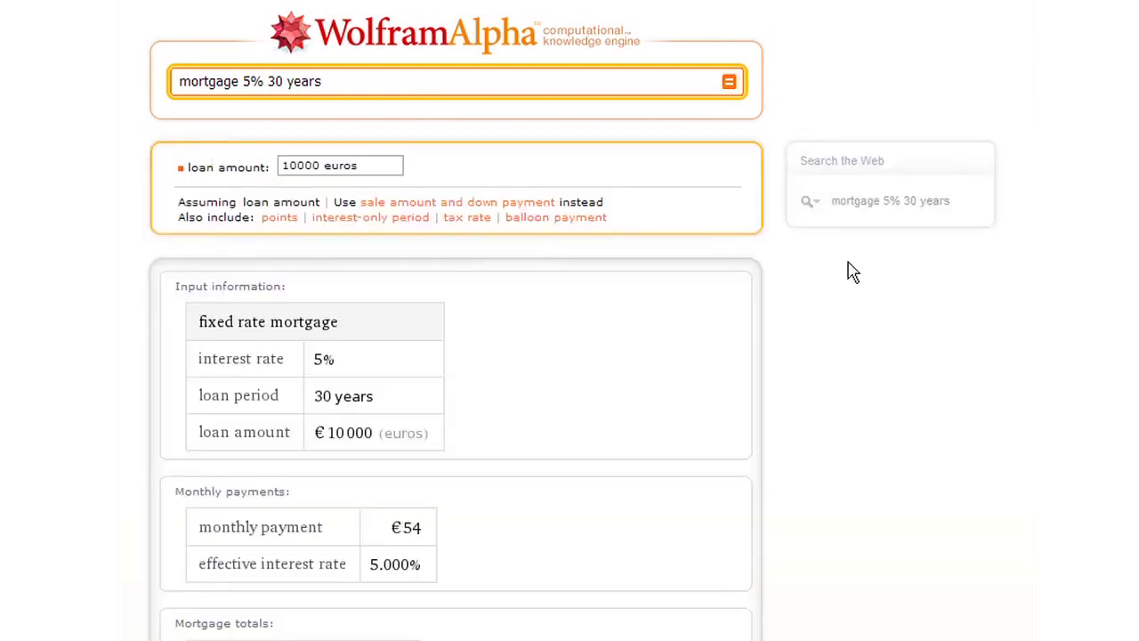
scroll(1031, 270, down, 5)
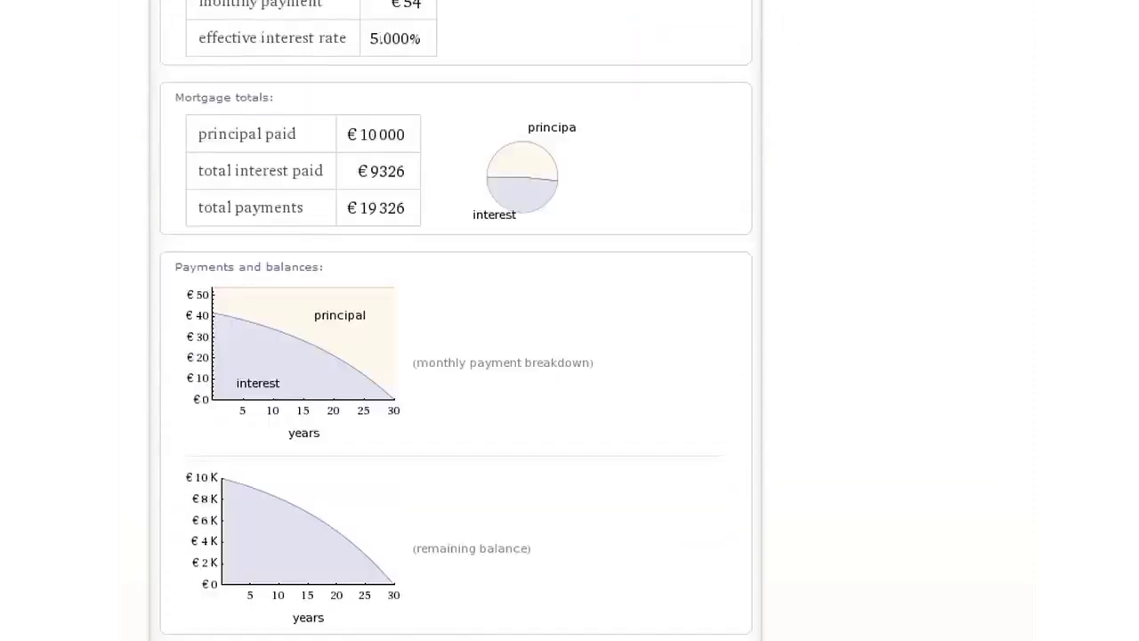
scroll(995, 488, down, 2)
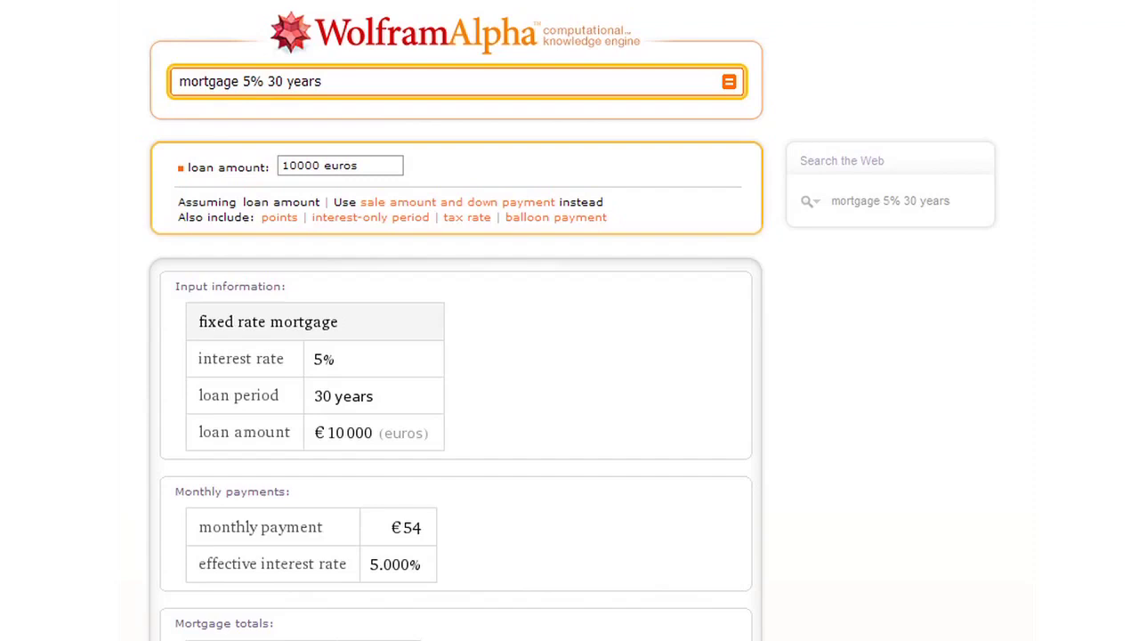
Query "5% bond" and review the bond's input information and calculated price, duration and convexity.
key(ctrl+a)
text(5% bond)
key(Return)
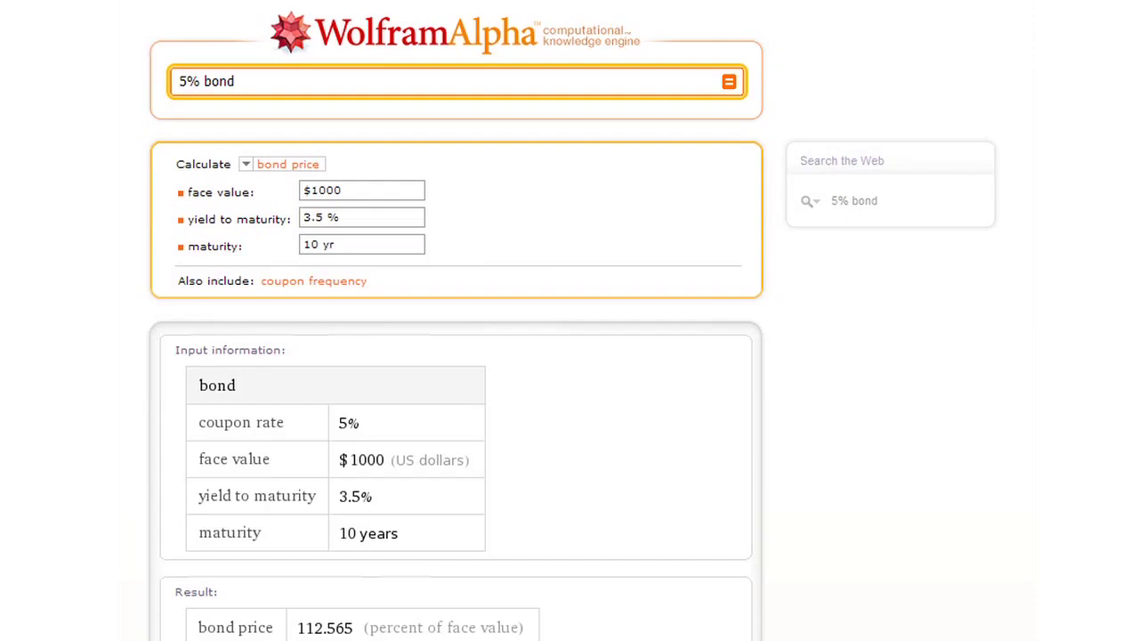
scroll(456, 321, down, 3)
scroll(456, 320, up, 1)
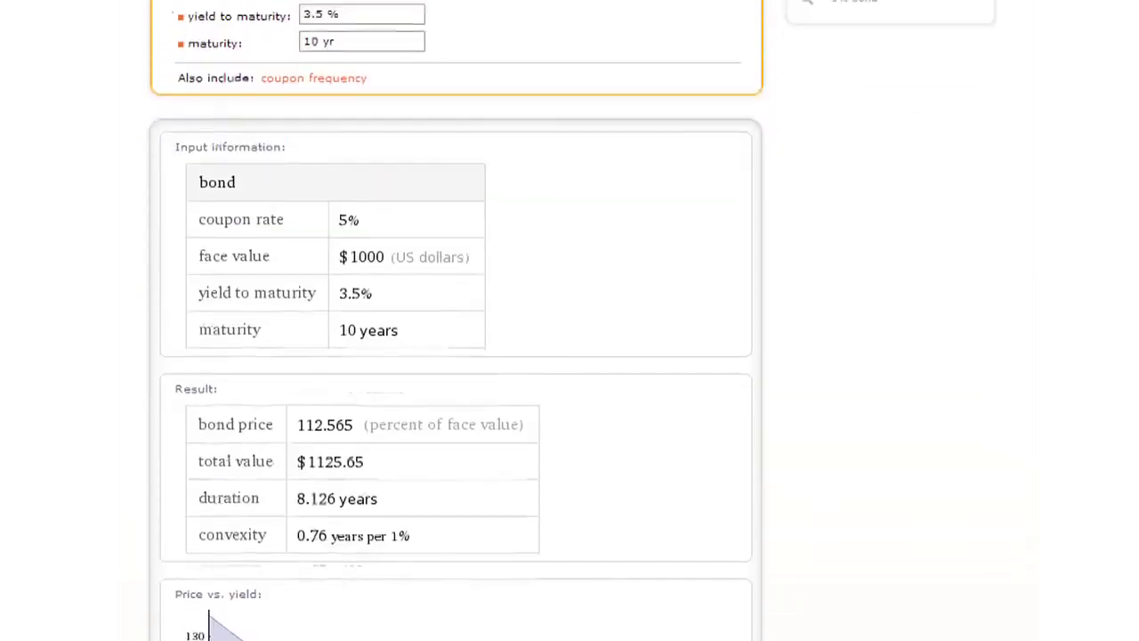
scroll(1029, 190, up, 3)
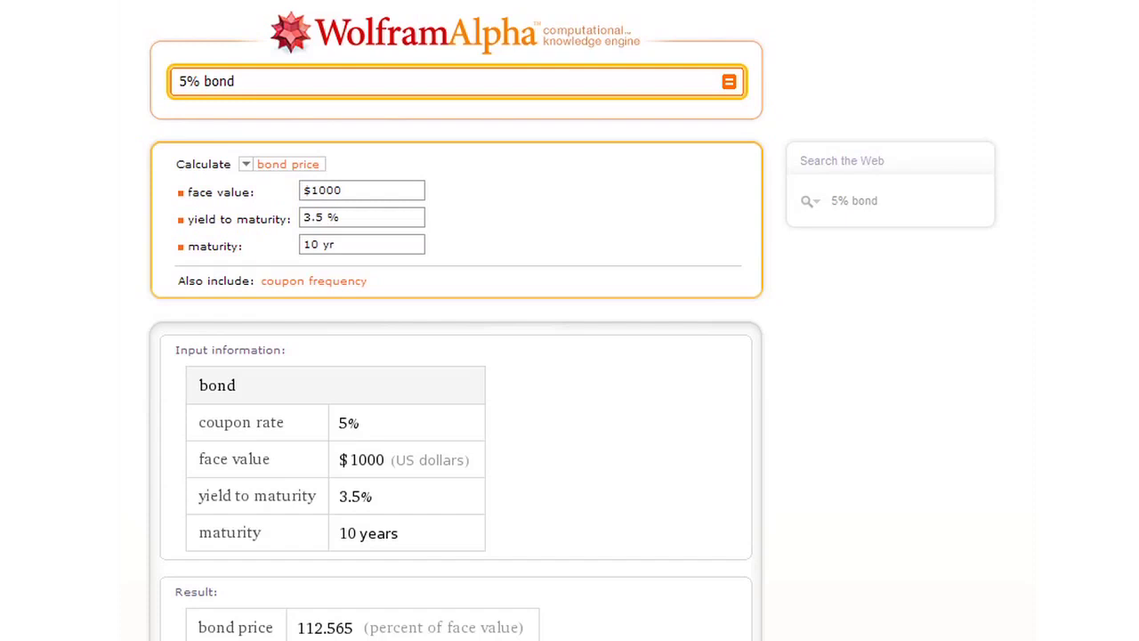
Query the airfoil "NACA 4351 15 deg" and review its potential flow results and airfoil properties.
key(ctrl+a)
text(NACA 4351 15 deg)
key(Return)
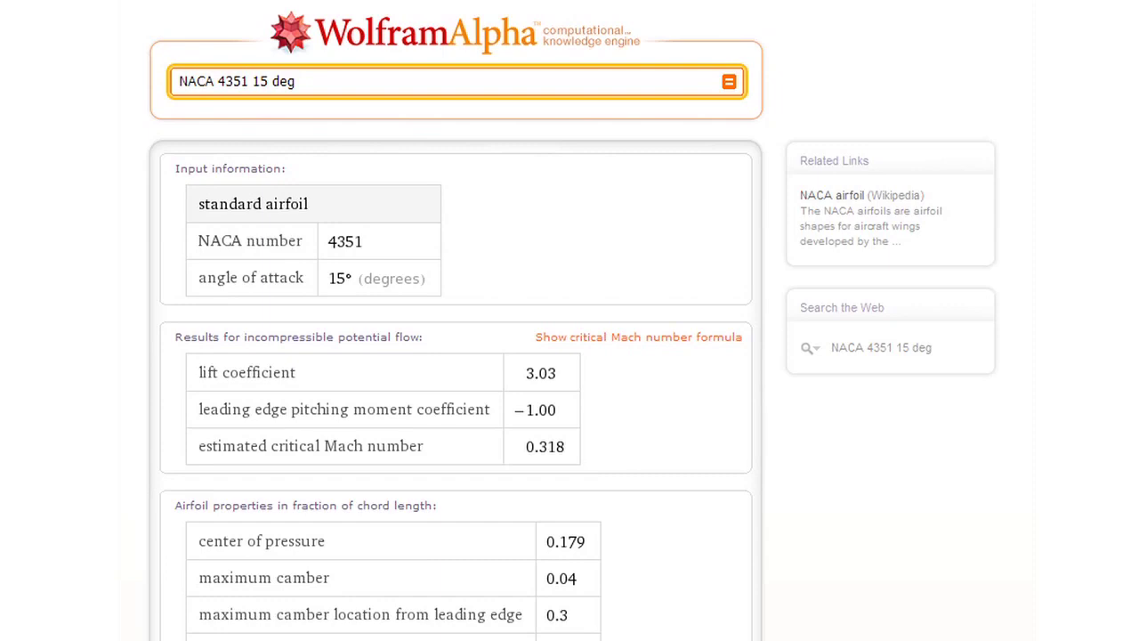
scroll(1033, 341, down, 6)
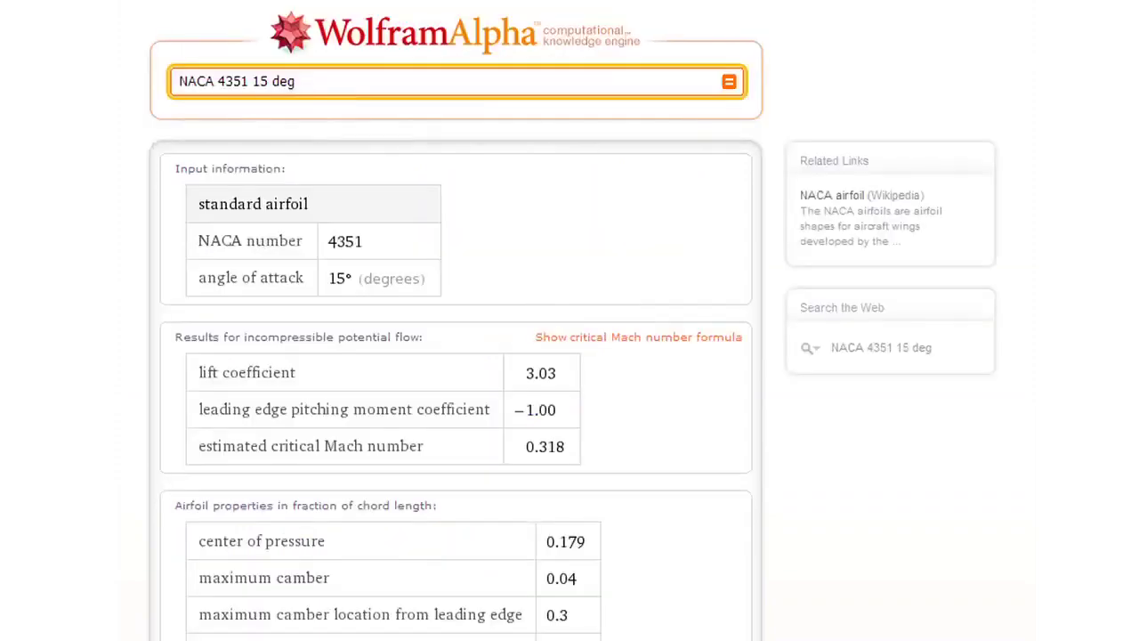
Run the color blend query "red + yellow".
text(red + yellow)
key(Return)
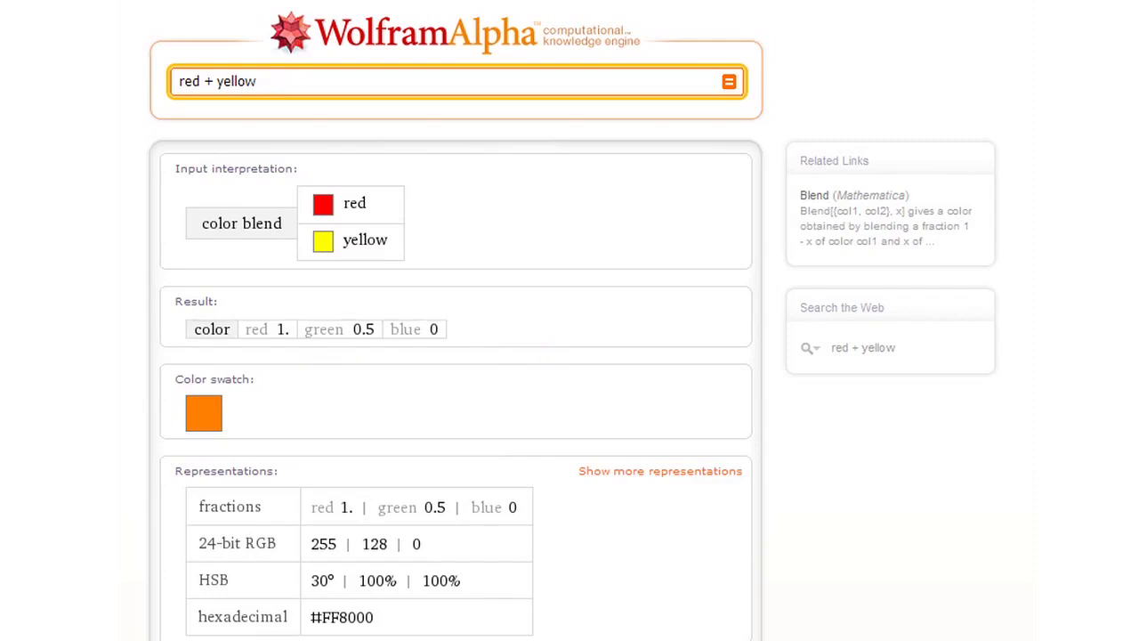
Query the musical scale "D# minor" and play the sound of its notation.
text(D# minor)
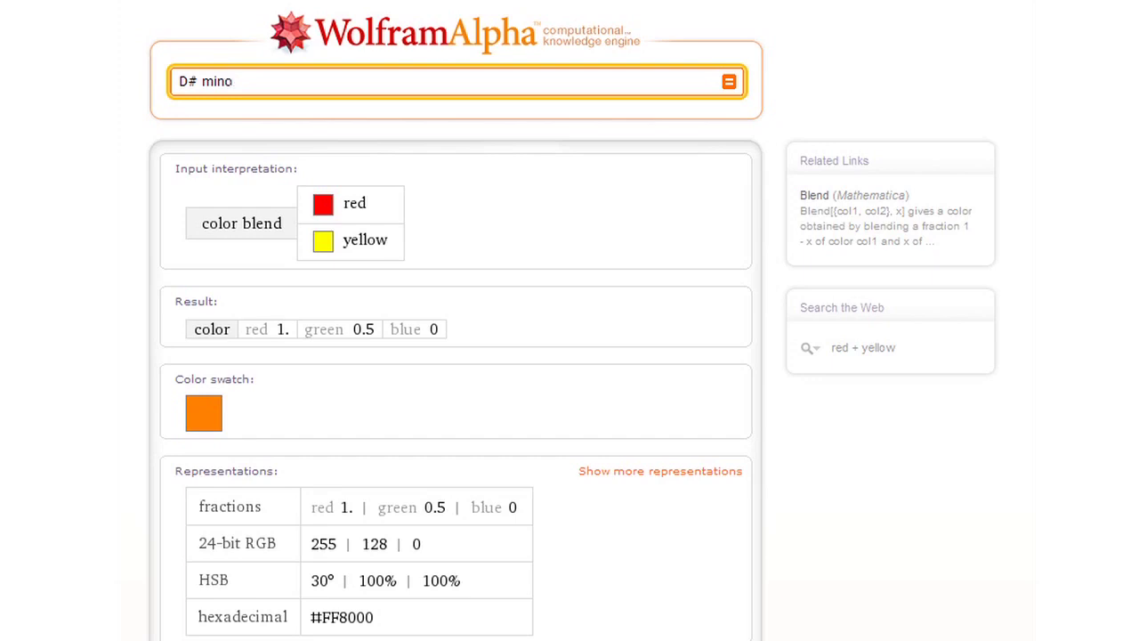
key(Return)
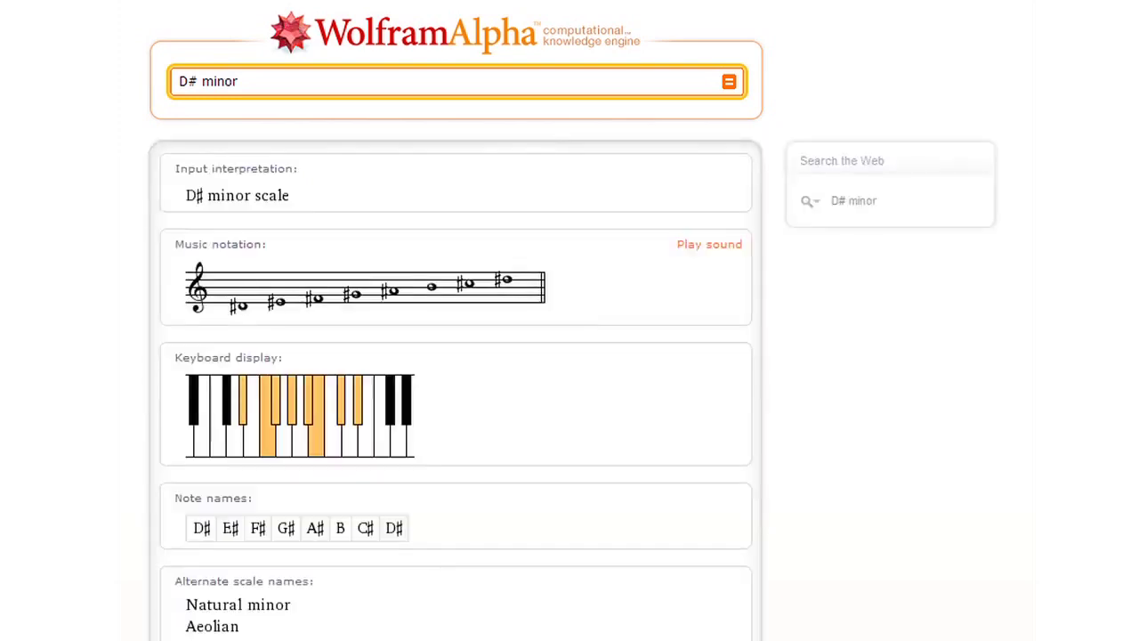
click(717, 246)
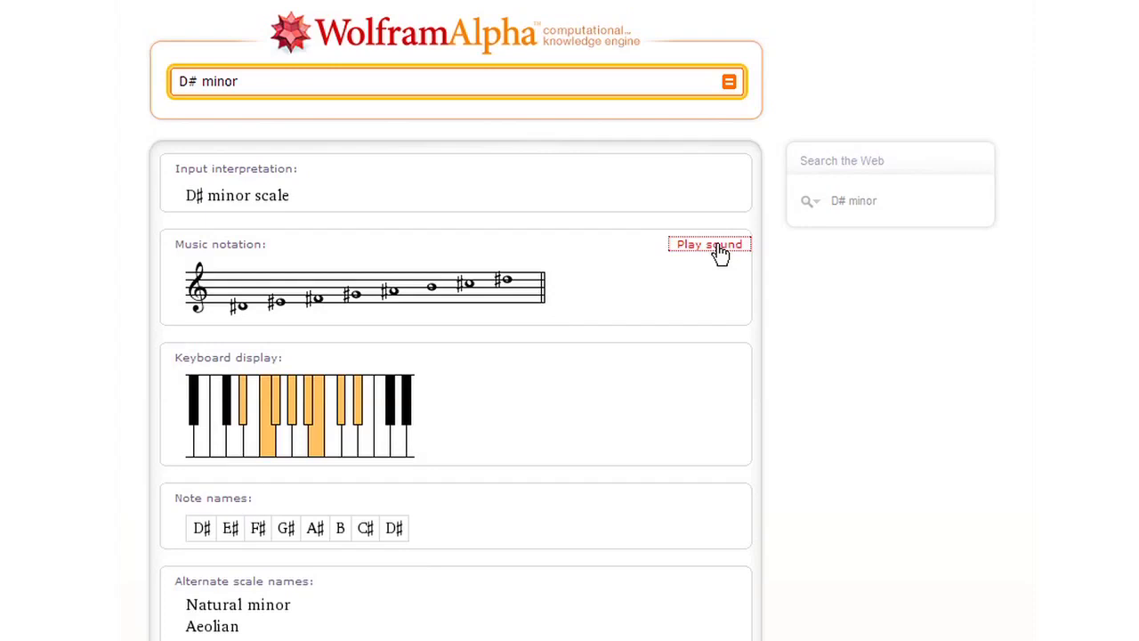
triple_click(231, 81)
text(www.apple.com)
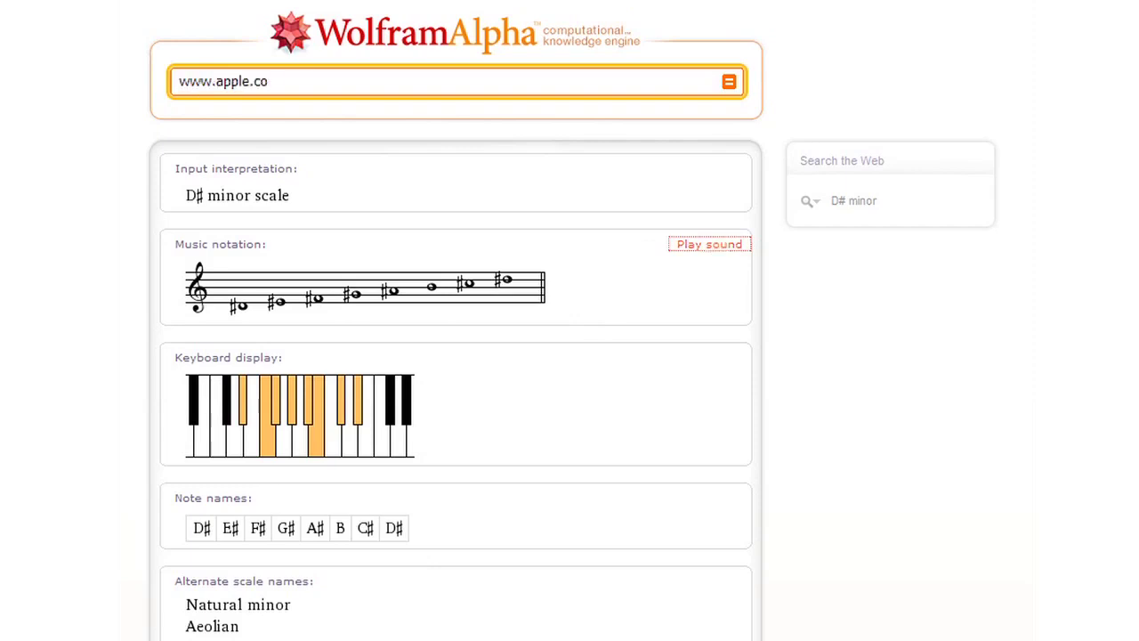
key(Return)
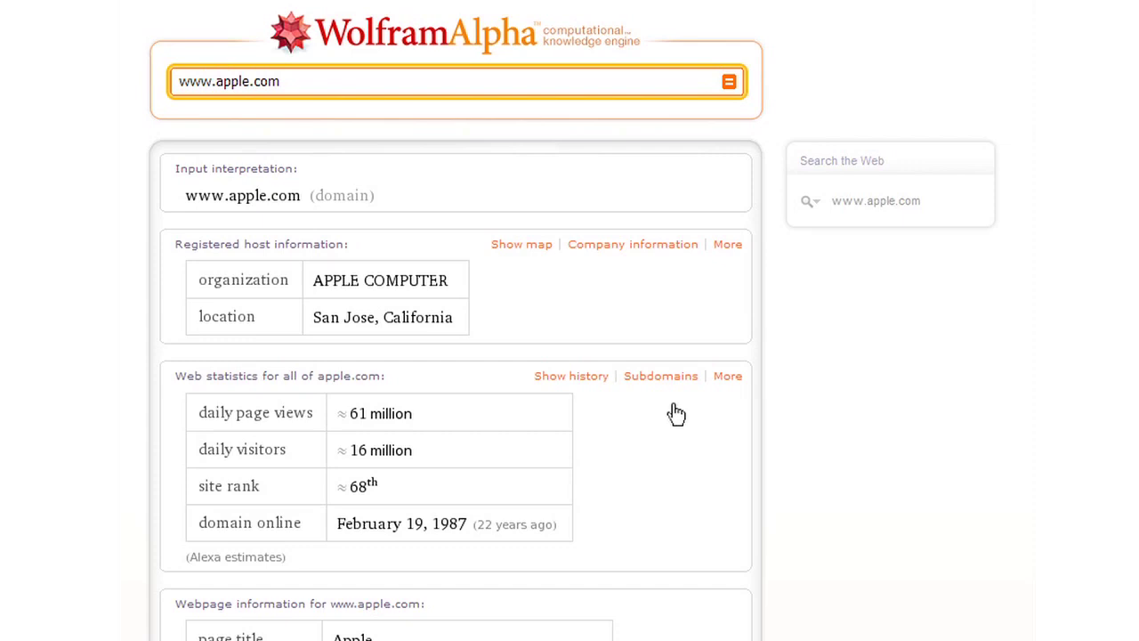
click(577, 379)
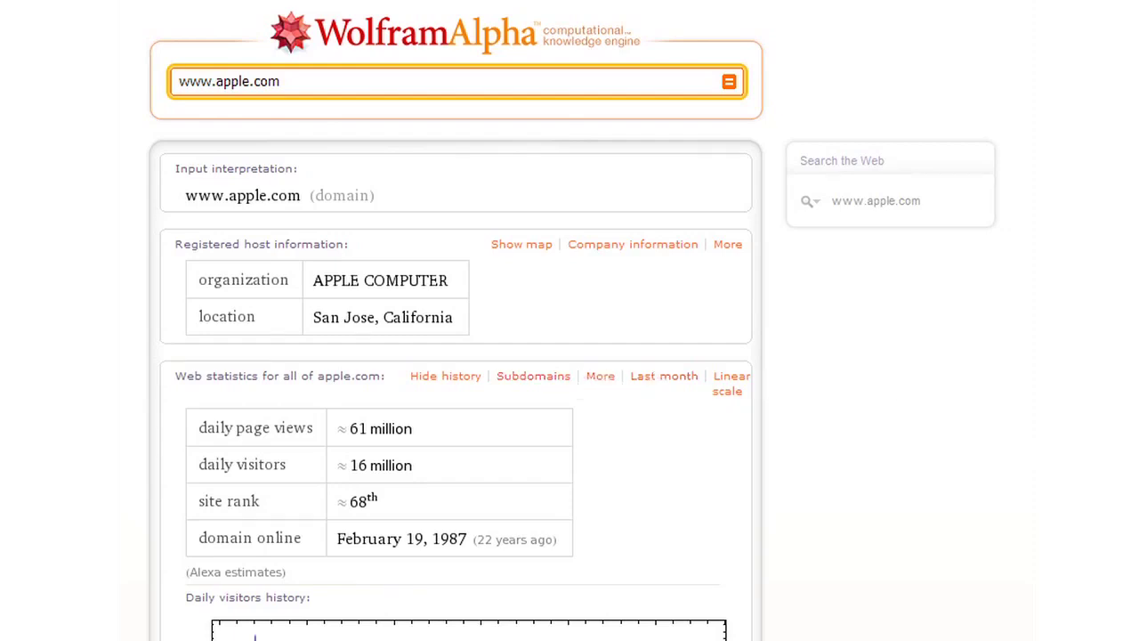
Run the query "high school teacher median wage".
key(ctrl+a)
text(high school te)
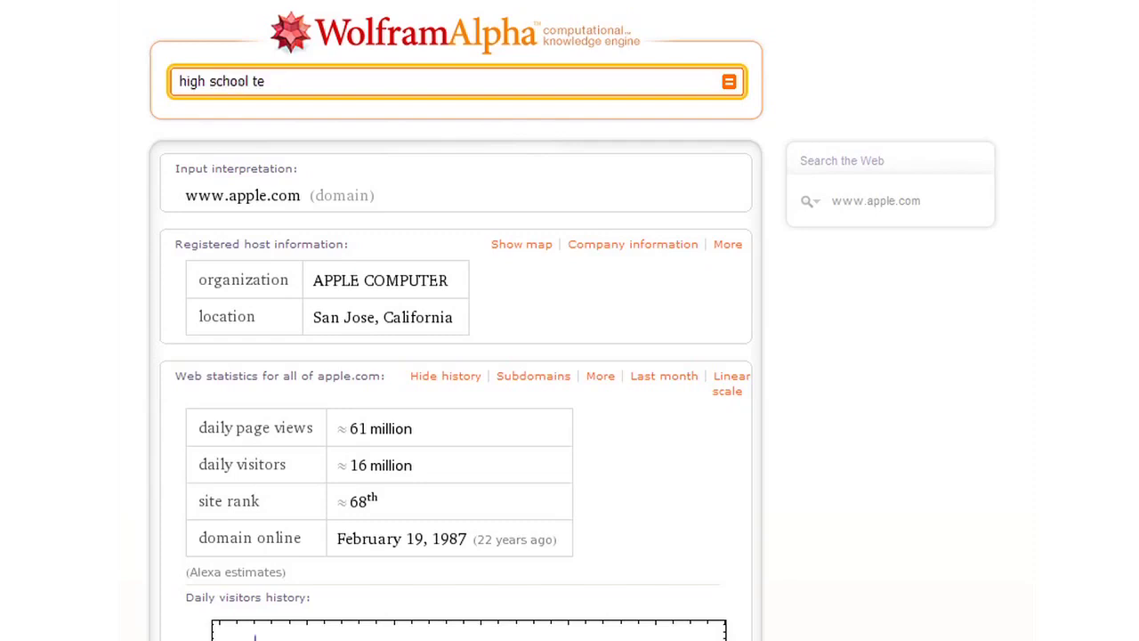
text(acher median wage)
key(Return)
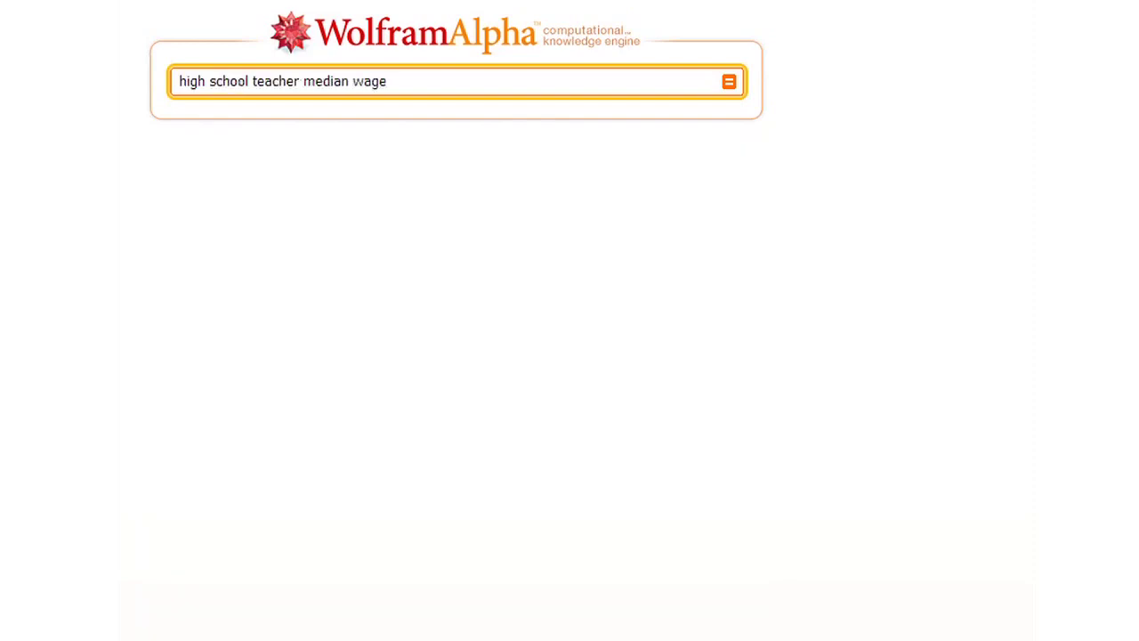